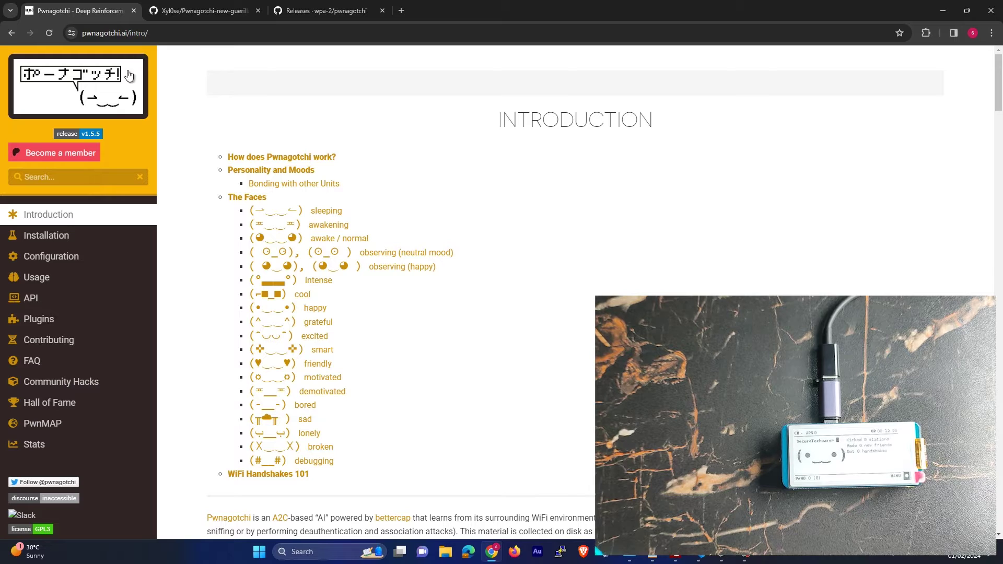
Go to the pwnagotchi.ai Installation guide's Flashing an Image section.
left_click(50, 242)
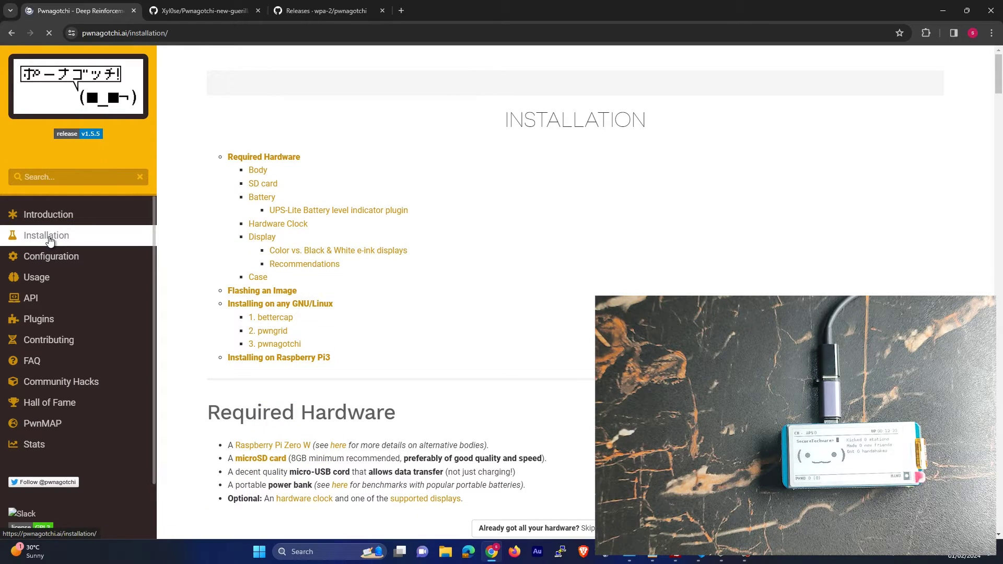
scroll(502, 299, "down", 13)
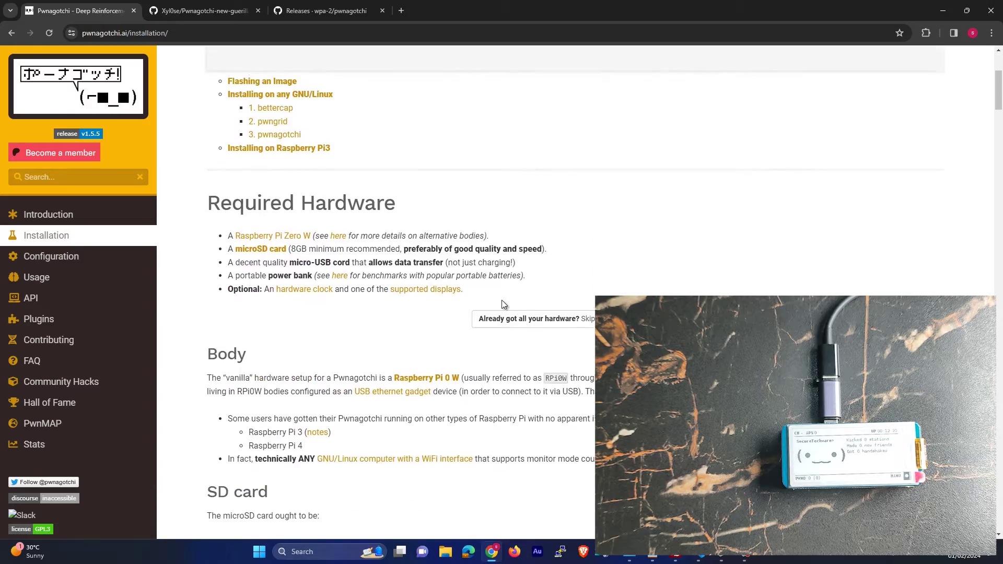
scroll(501, 300, "down", 6)
scroll(501, 300, "up", 14)
scroll(502, 303, "up", 4)
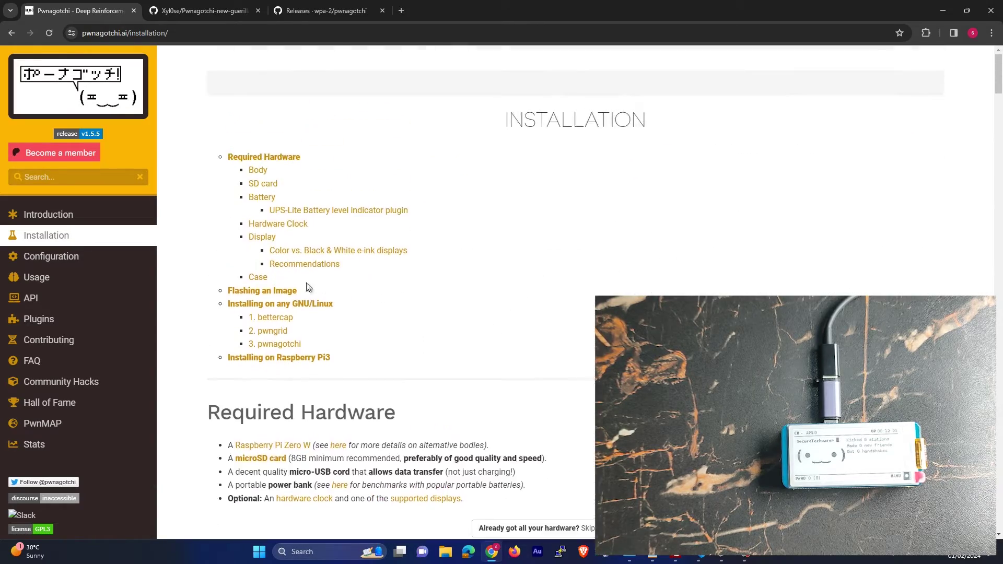
left_click(254, 297)
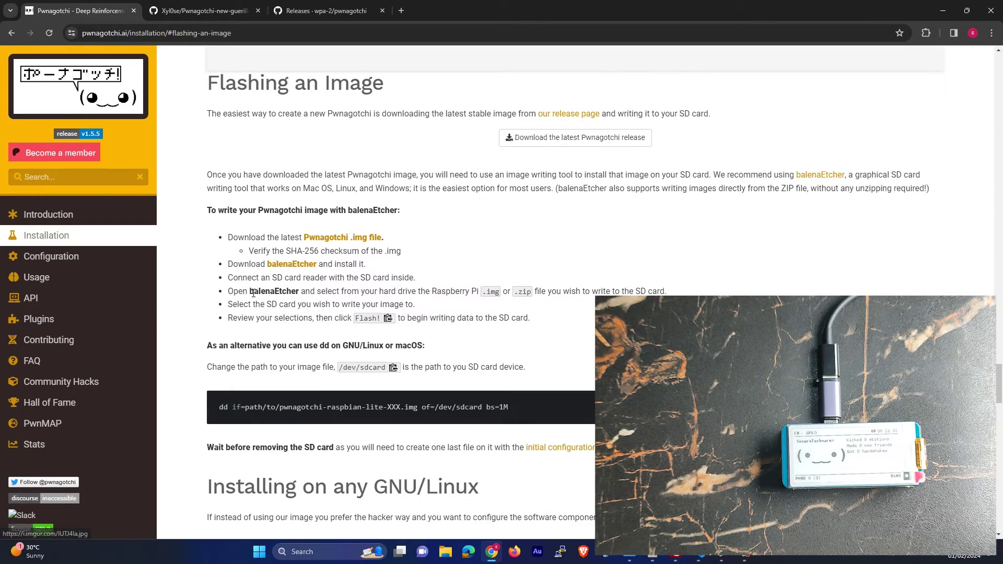
Open the Pwnagotchi .img file link in a new tab and switch to it.
right_click(332, 240)
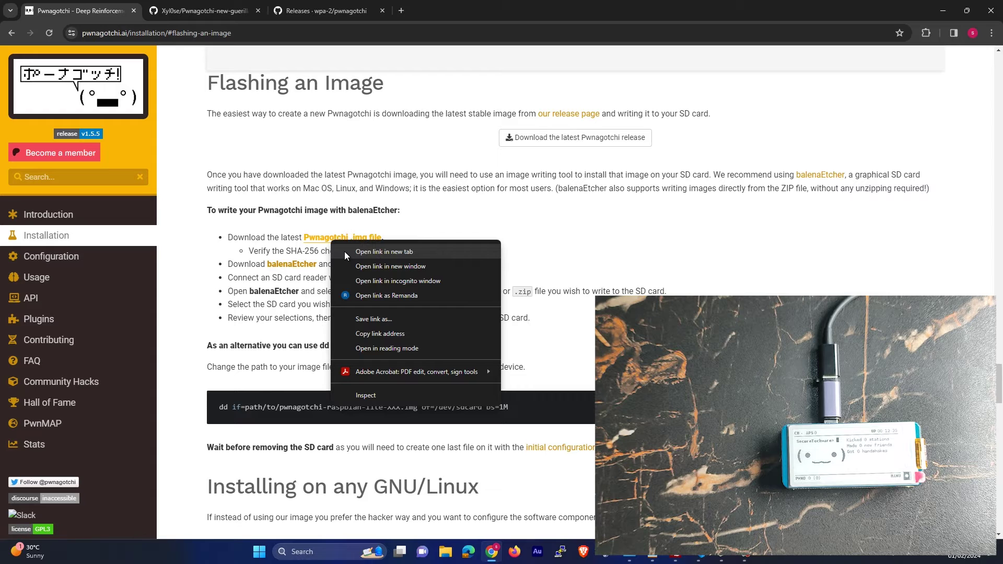
left_click(344, 251)
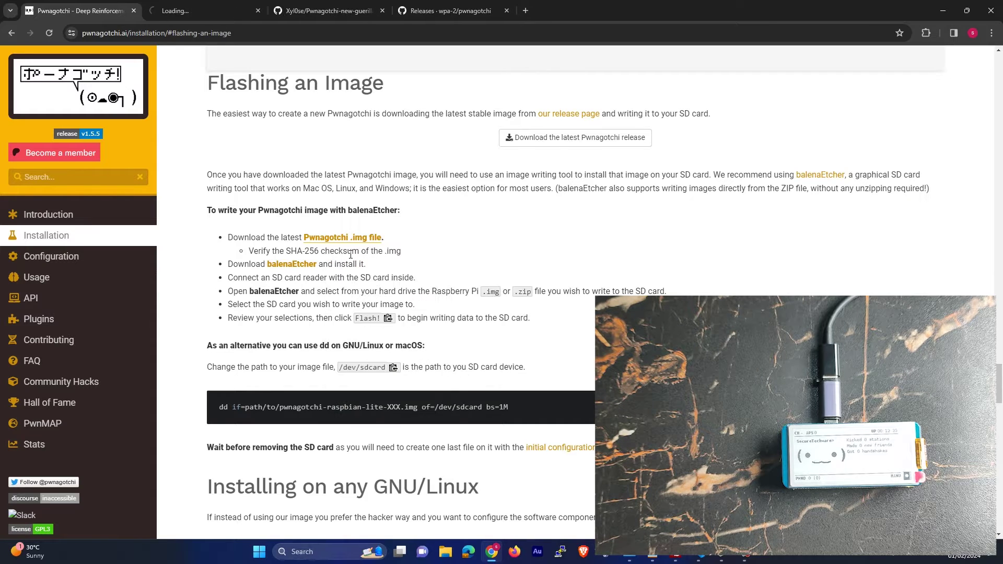
left_click(208, 10)
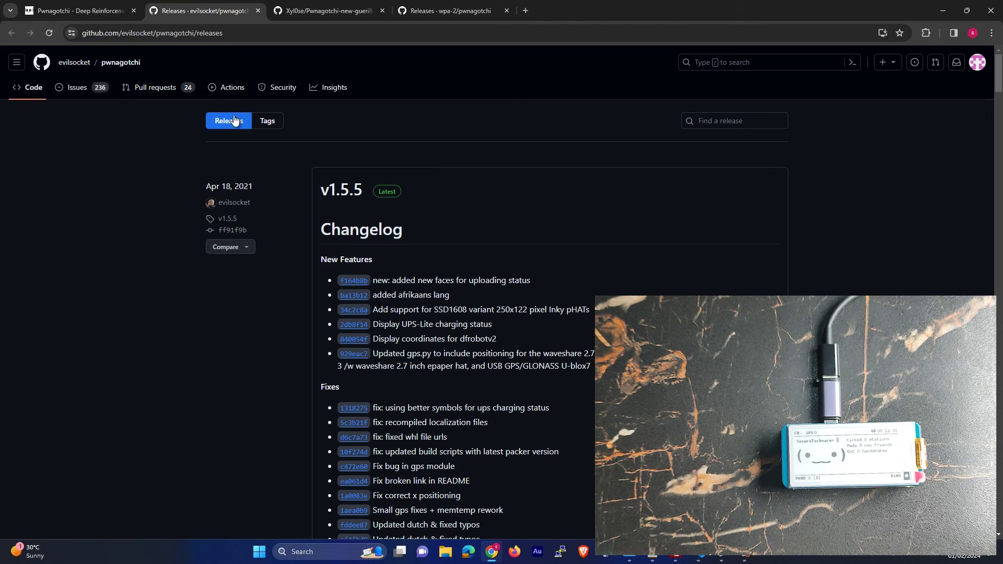
Review the v1.5.5 release assets, then close the original Releases tab.
scroll(252, 228, "down", 20)
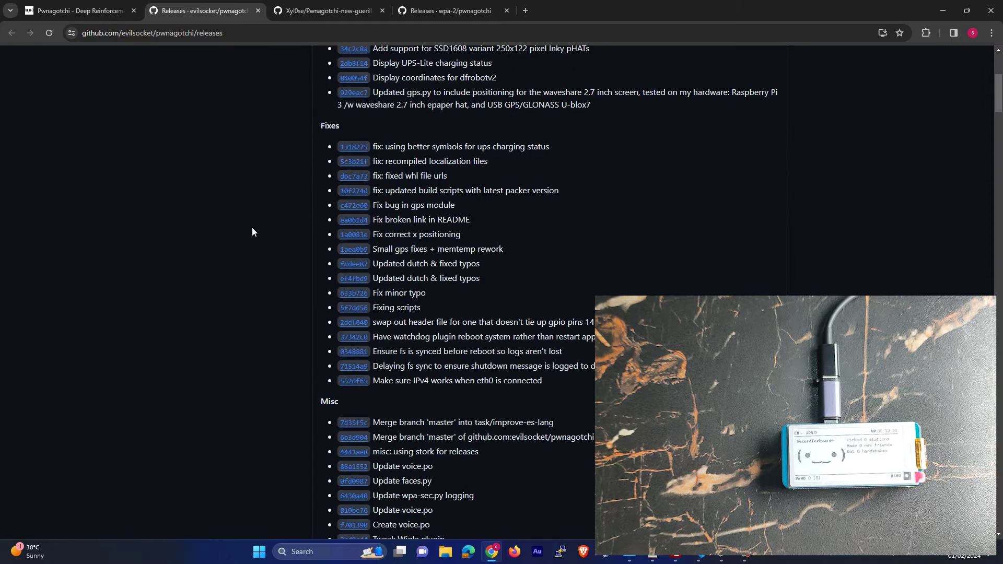
scroll(252, 232, "up", 3)
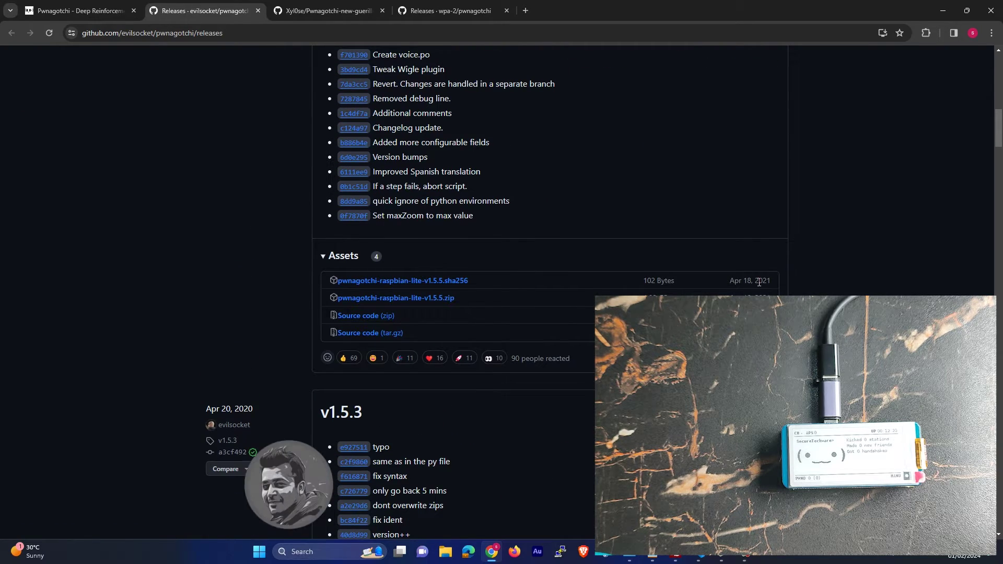
left_click_drag(781, 283, 752, 286)
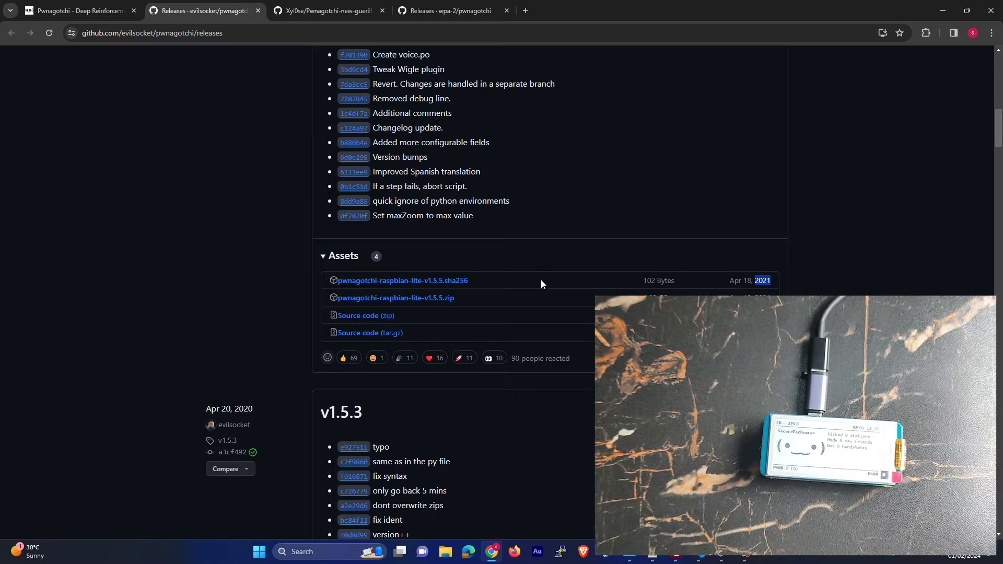
left_click(258, 10)
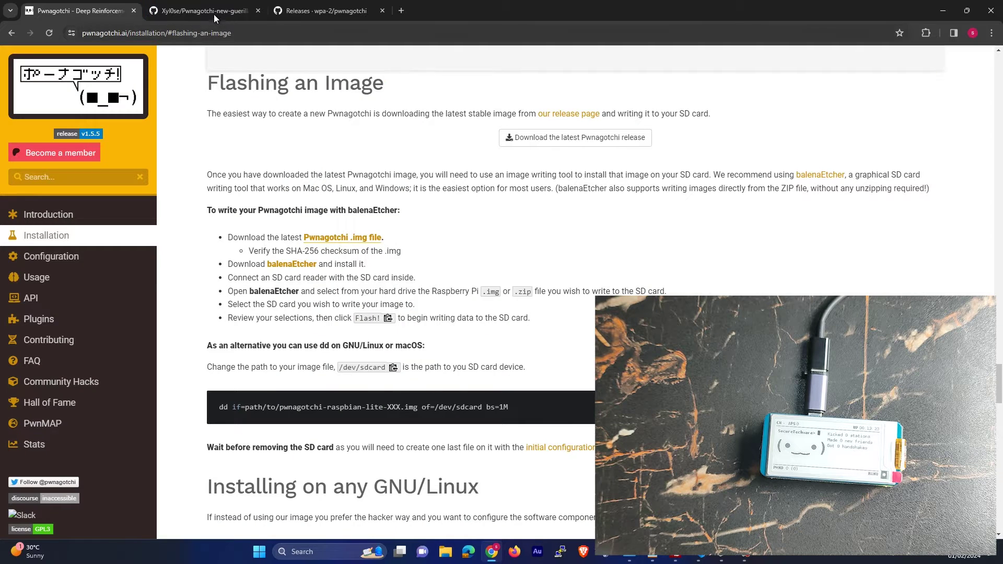
View the 1.5.5FIX release assets with 1.5.5FIX.img.gz, then minimize Chrome.
left_click(330, 14)
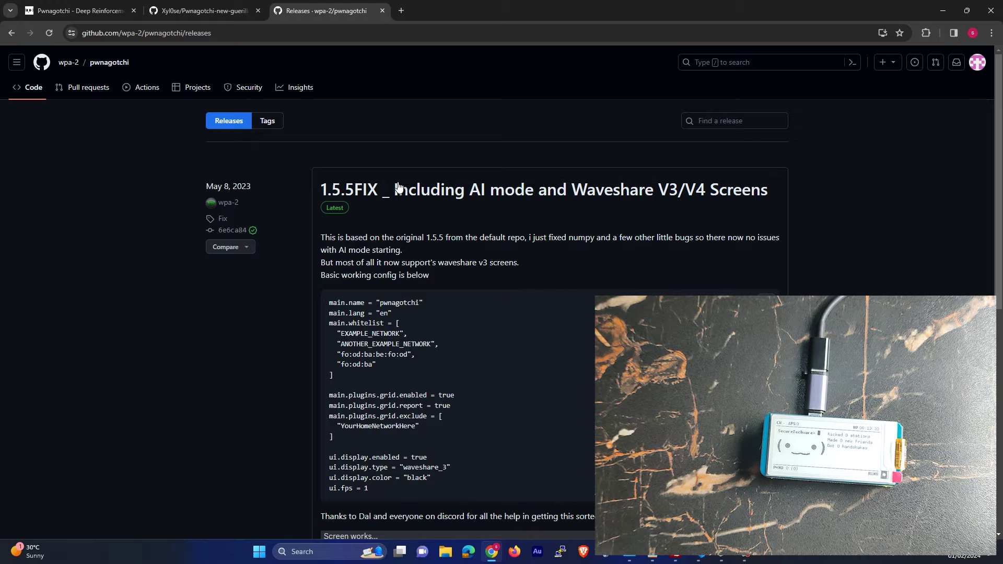
scroll(321, 167, "down", 8)
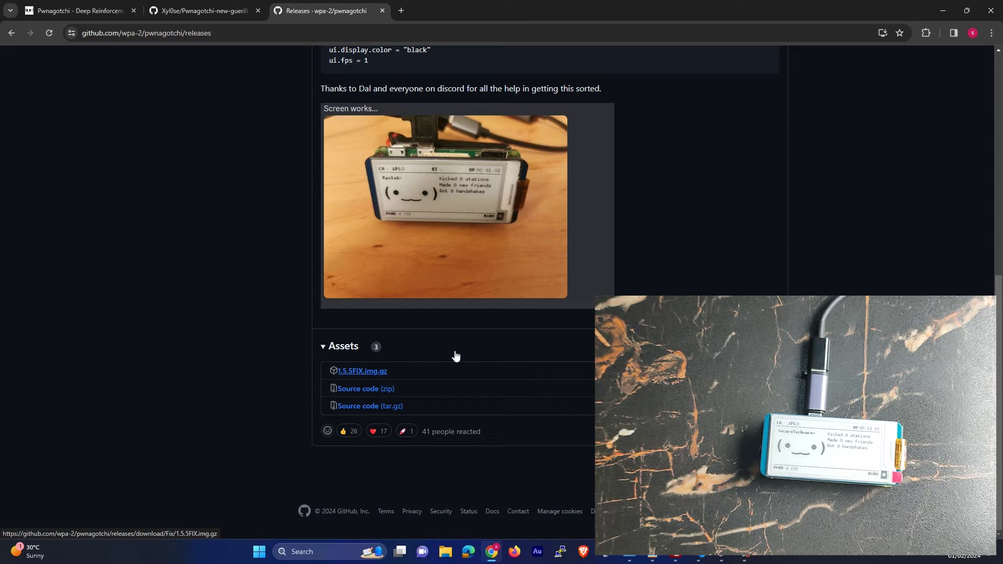
left_click(943, 11)
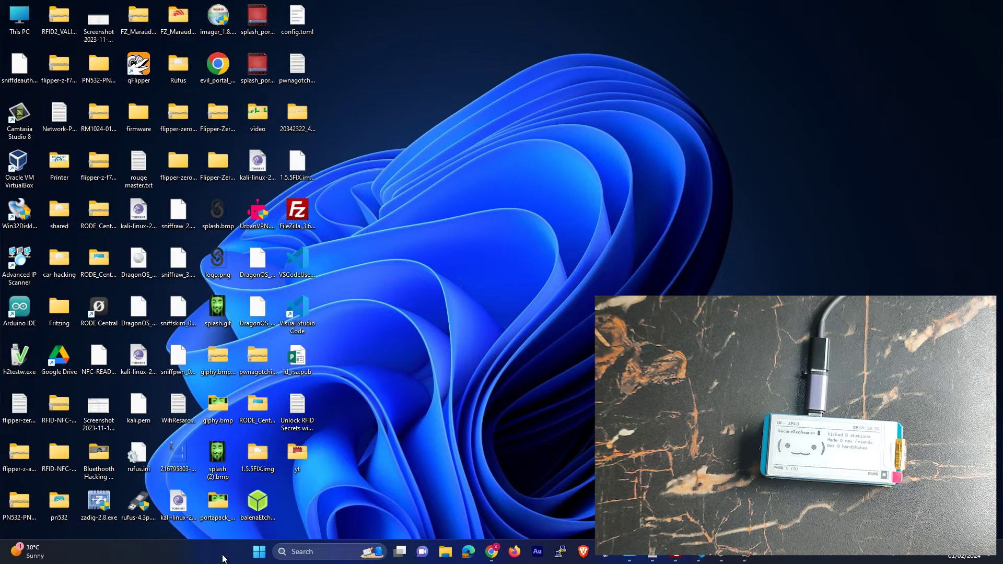
Launch balenaEtcher, load 1.5.5FIX.img as the source image, then close the app.
double_click(258, 502)
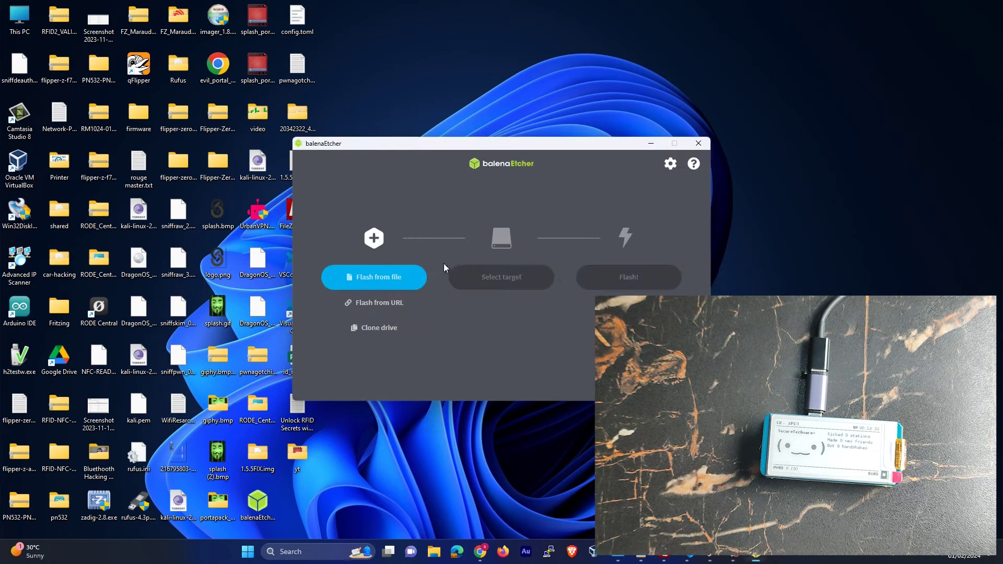
left_click(393, 282)
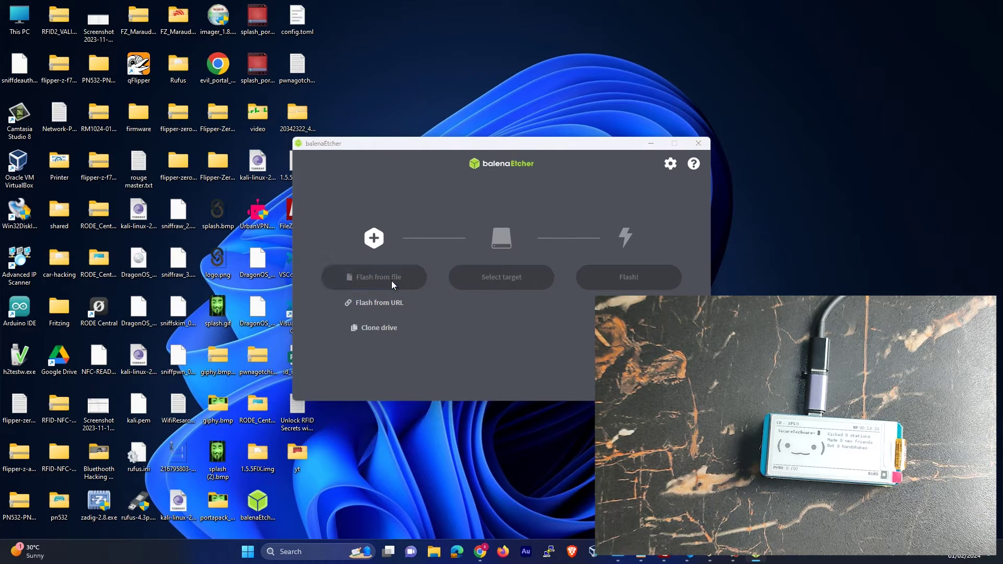
left_click(423, 236)
double_click(424, 239)
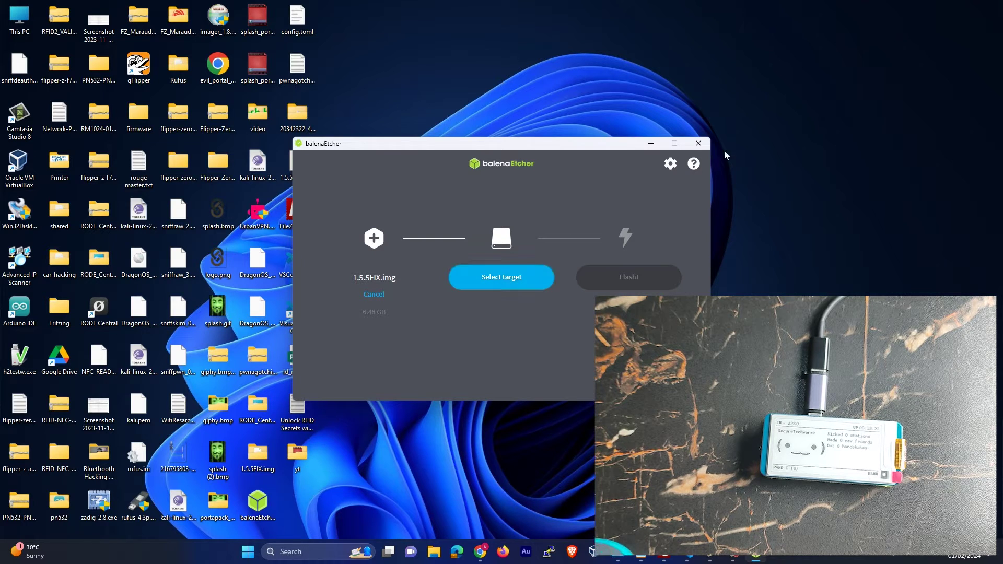
left_click(699, 143)
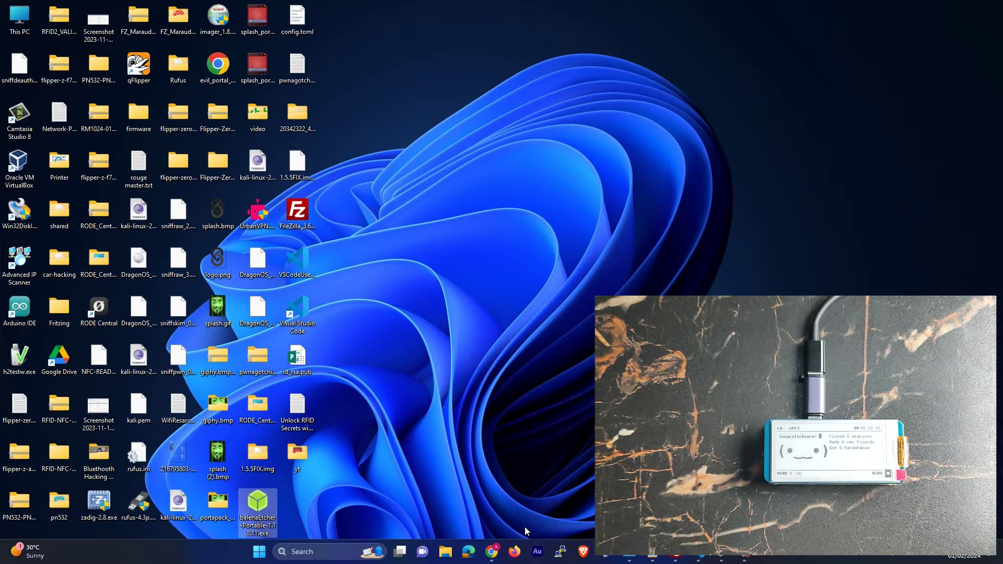
Open Control Panel's adapter settings via Network and Sharing Center, showing Ethernet 3.
key("super")
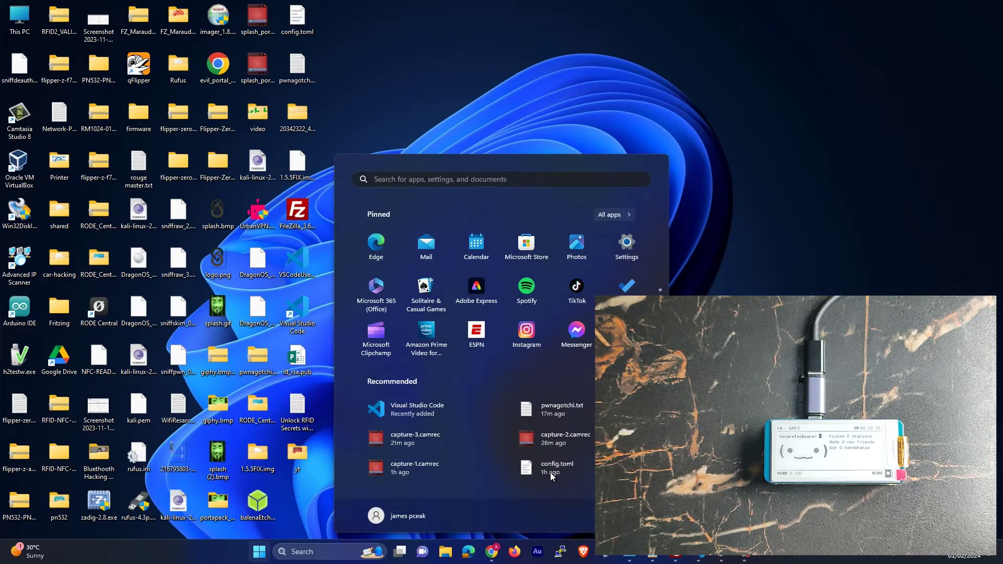
type("control panel")
key("Return")
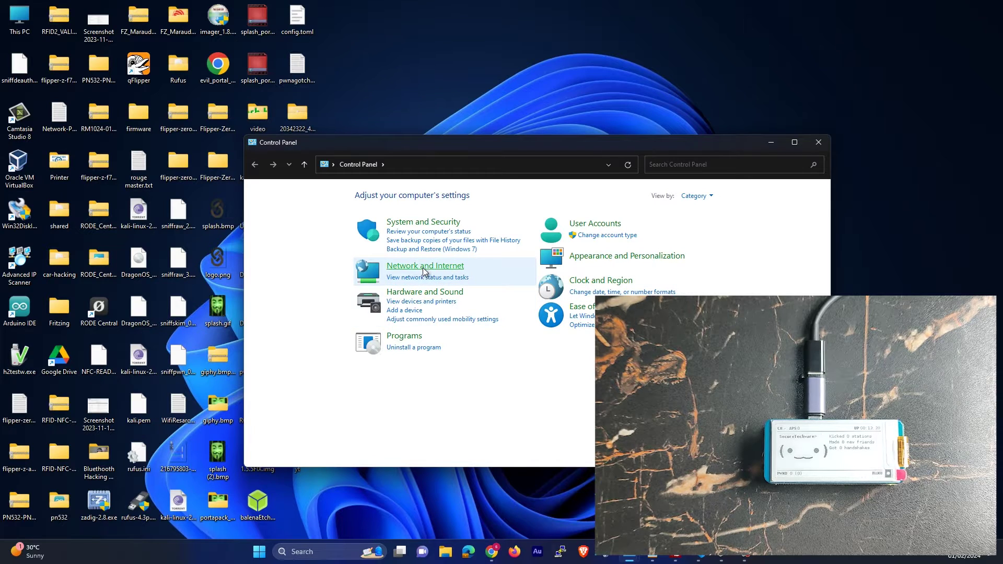
left_click(425, 266)
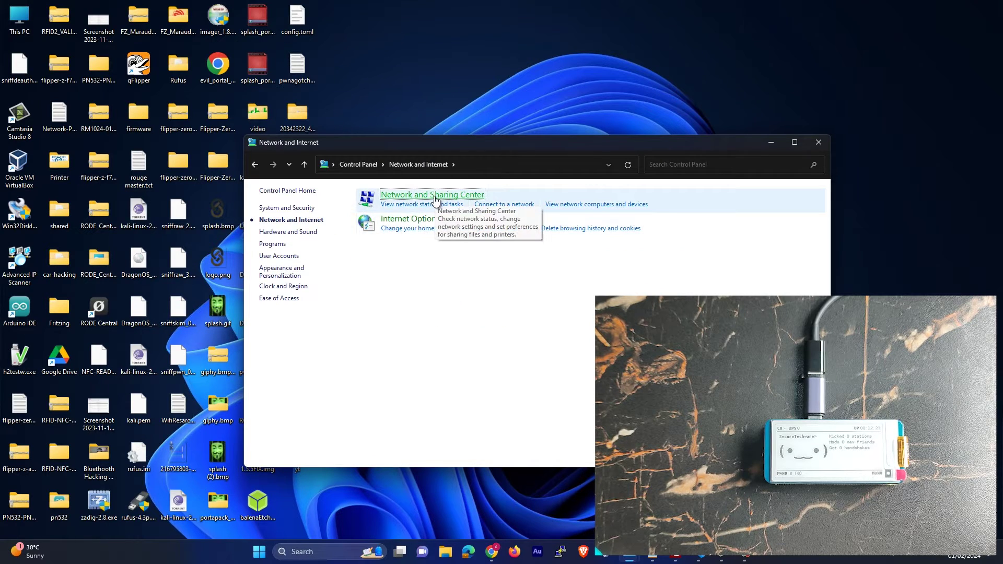
left_click(435, 200)
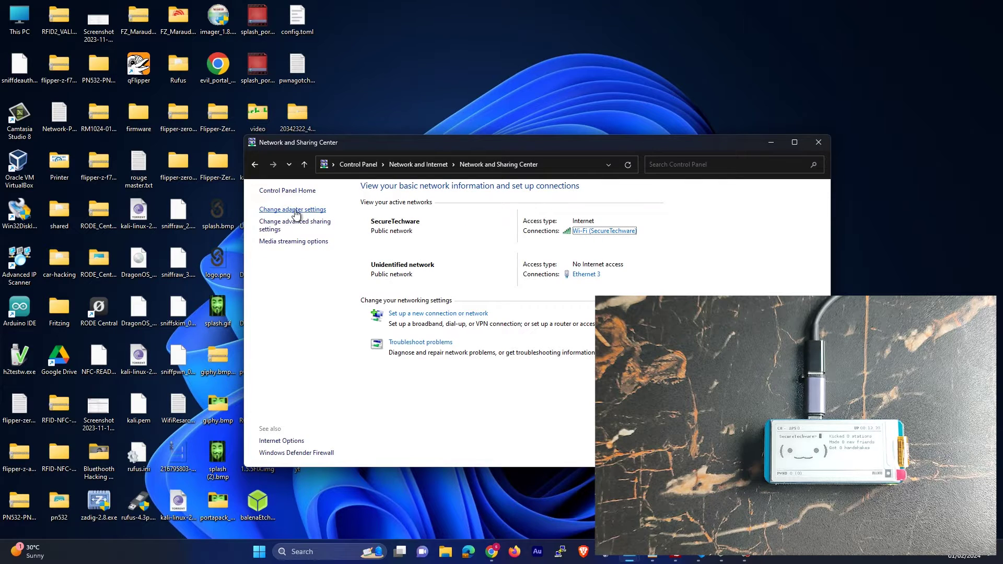
left_click(295, 210)
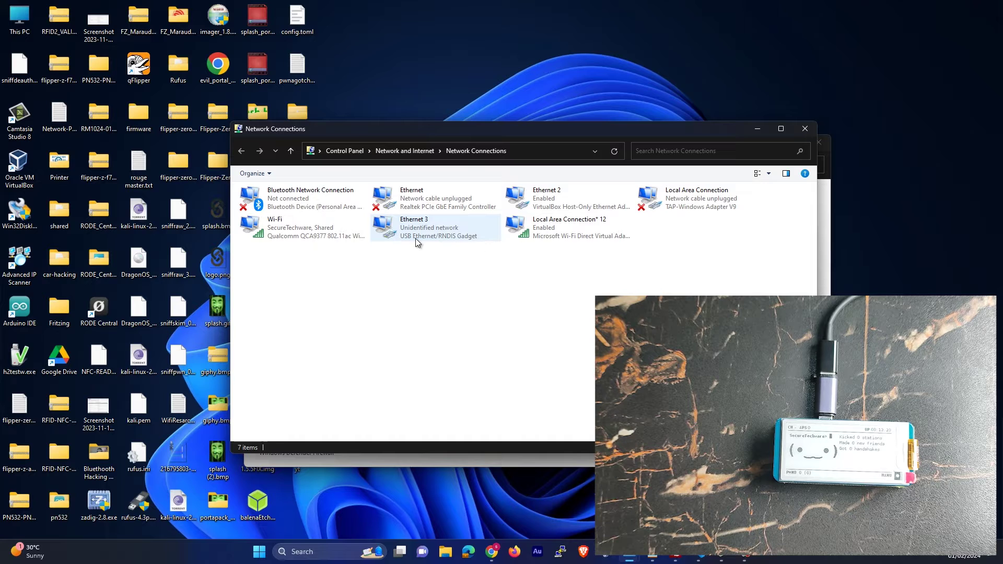
Confirm USB Ethernet/RNDIS Gadget under Device Manager's Network adapters, then return to Chrome.
key("super")
type("device manager")
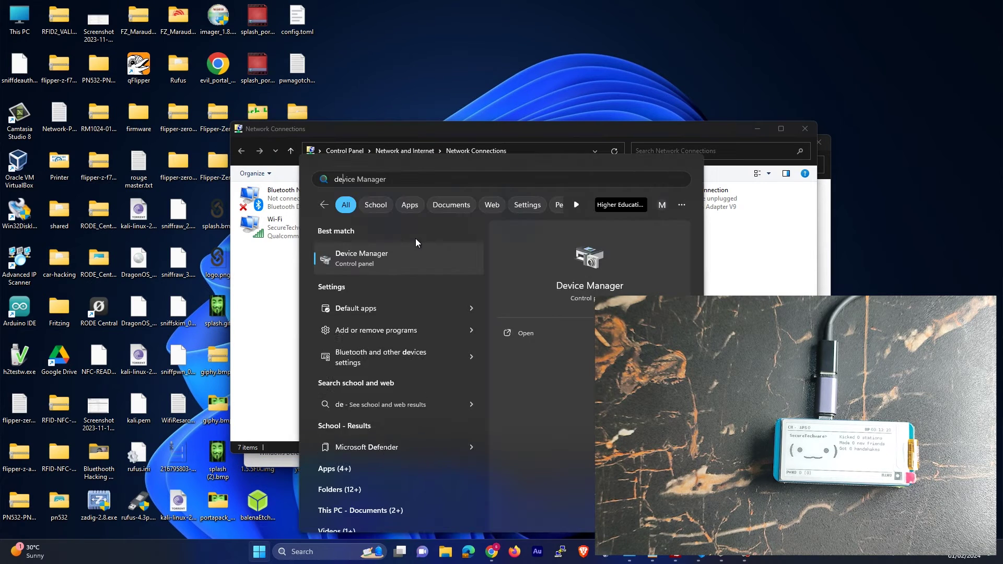
key("Return")
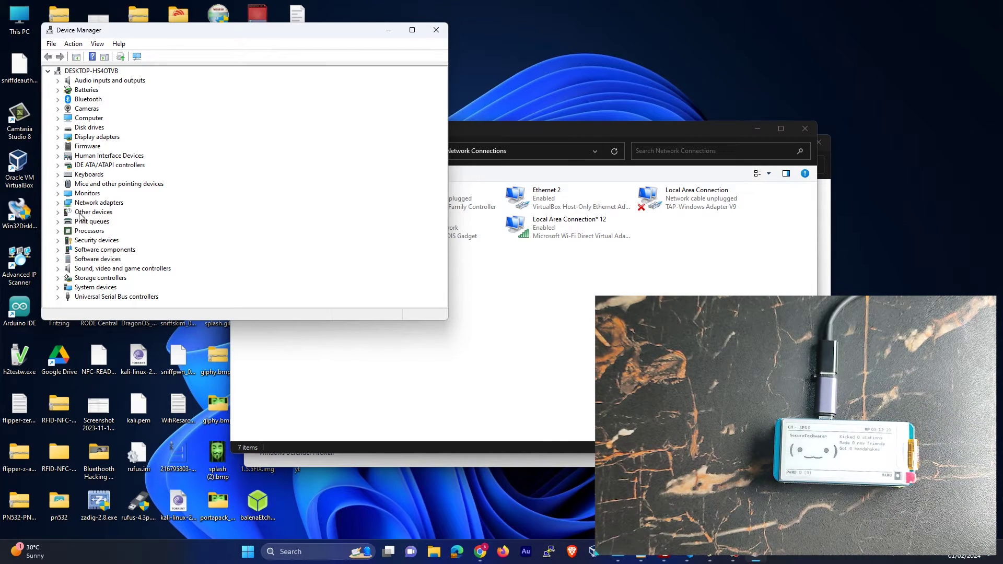
left_click(57, 202)
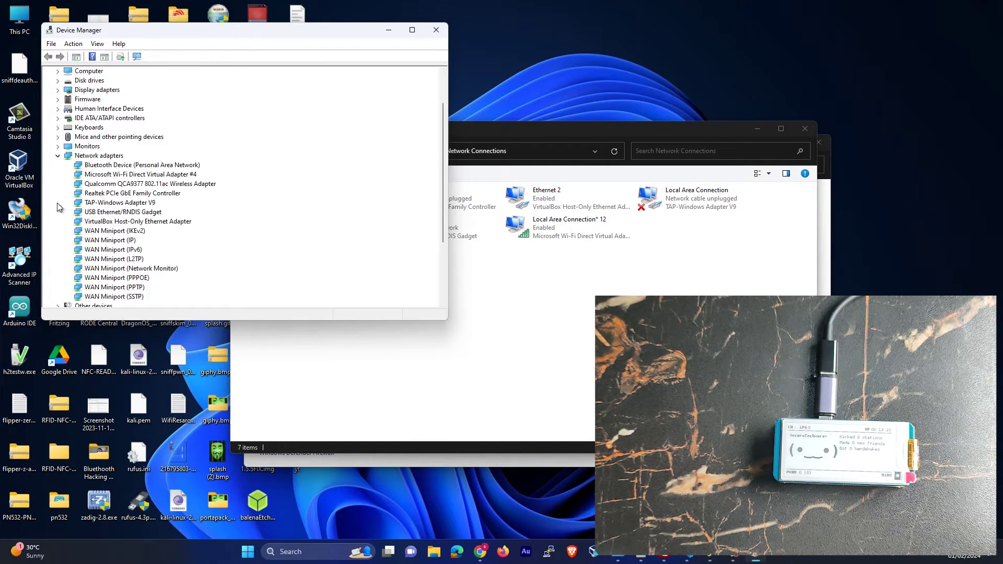
right_click(124, 214)
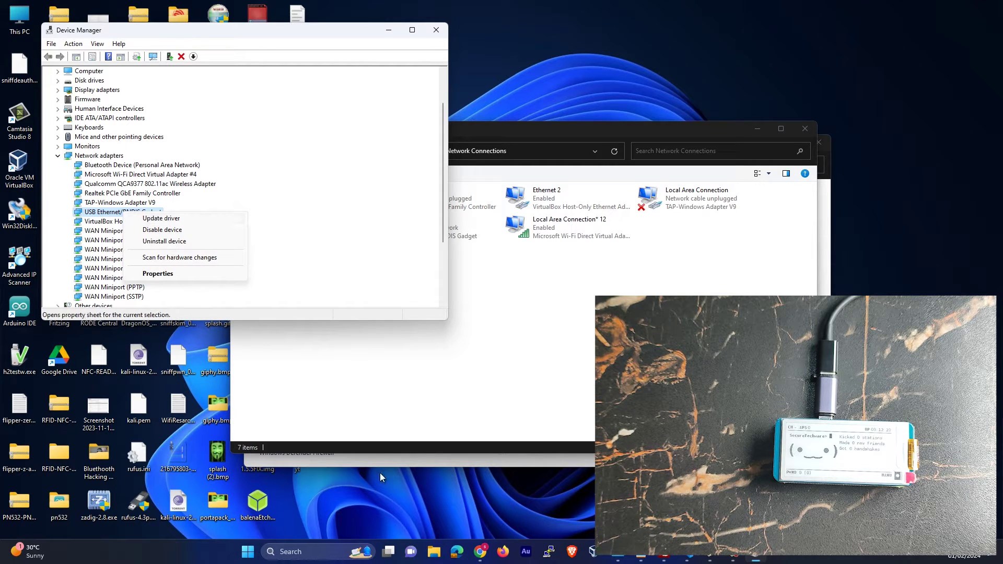
left_click(484, 551)
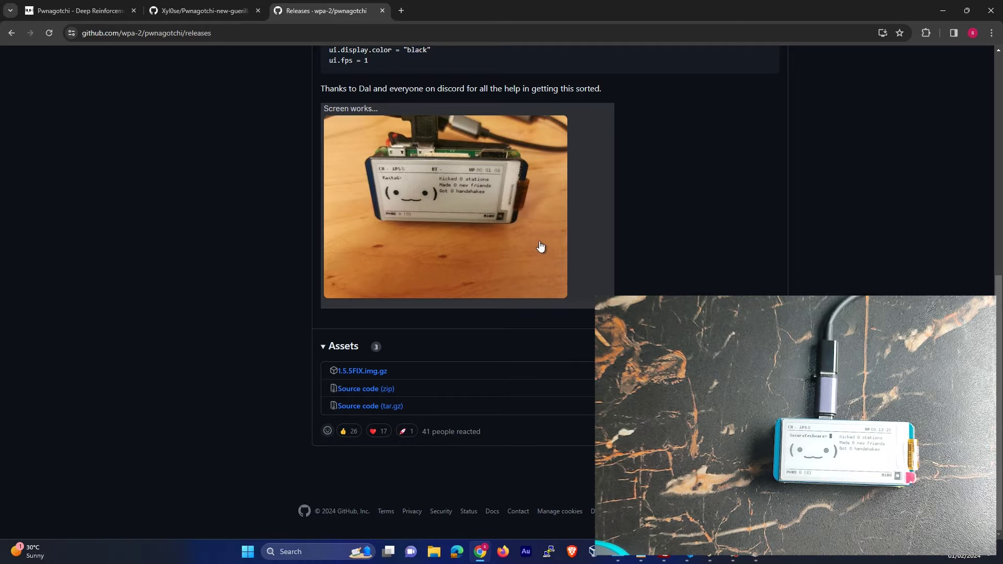
Return to the guerilla guide tab and scroll to section 2.1.
left_click(209, 11)
left_click(149, 174)
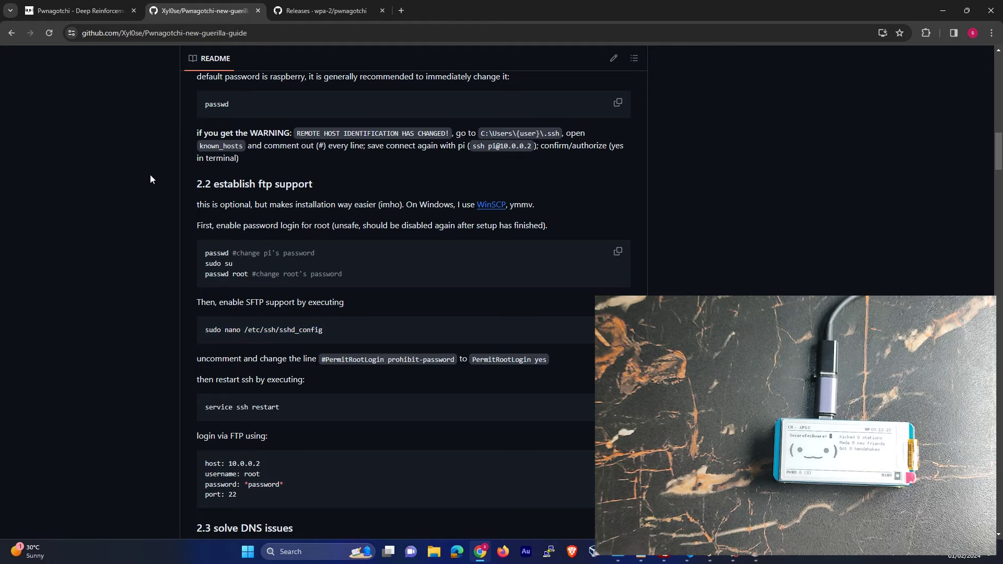
scroll(151, 175, "up", 10)
scroll(456, 393, "down", 2)
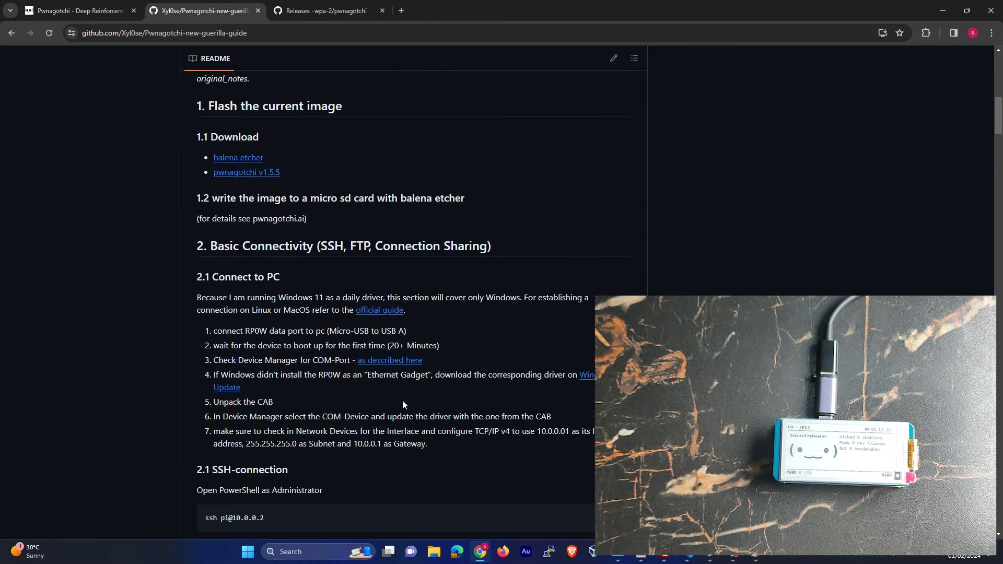
Open the Windows Update link in a new tab to view USB RNDIS Gadget catalog results.
right_click(593, 377)
left_click(643, 215)
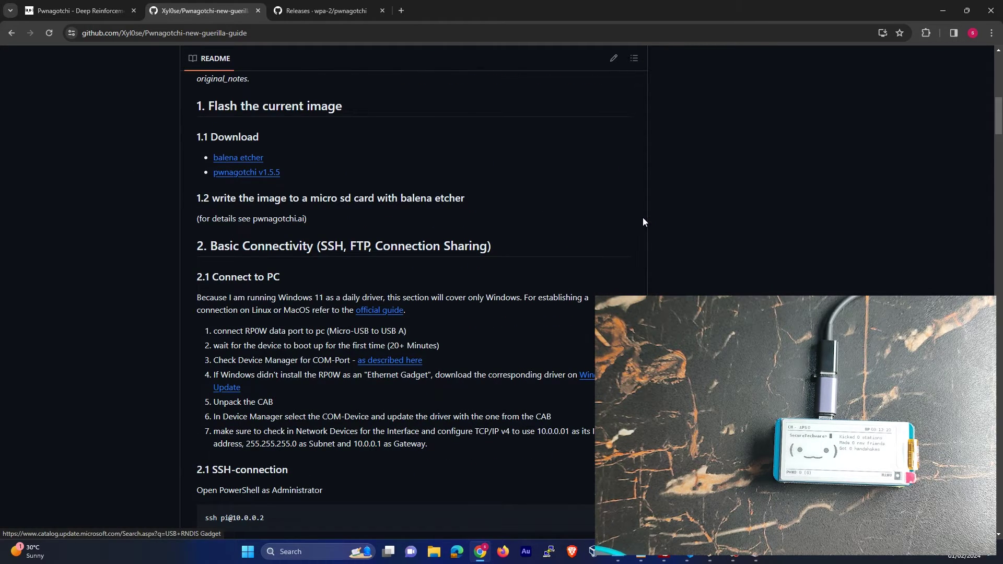
left_click(289, 5)
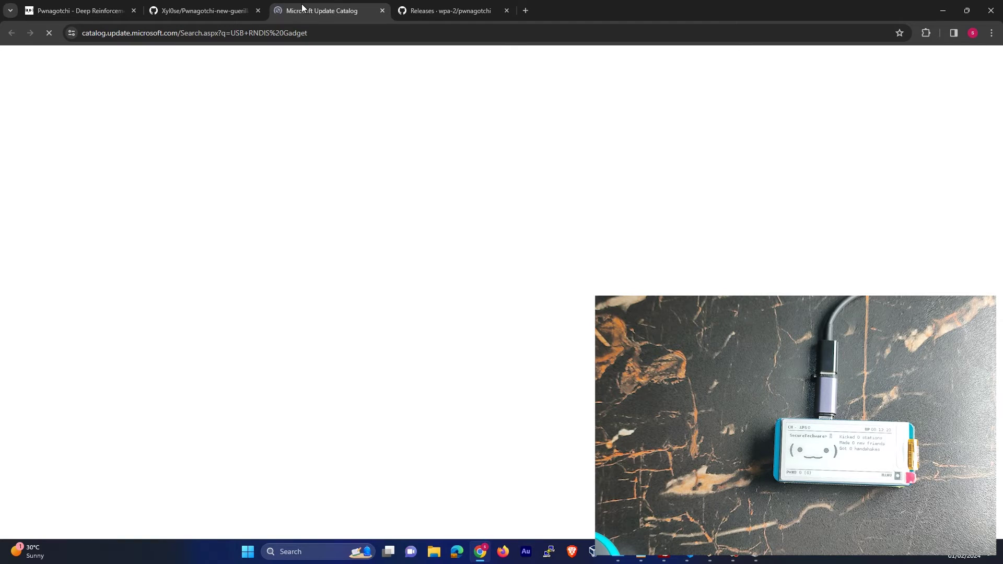
left_click(209, 10)
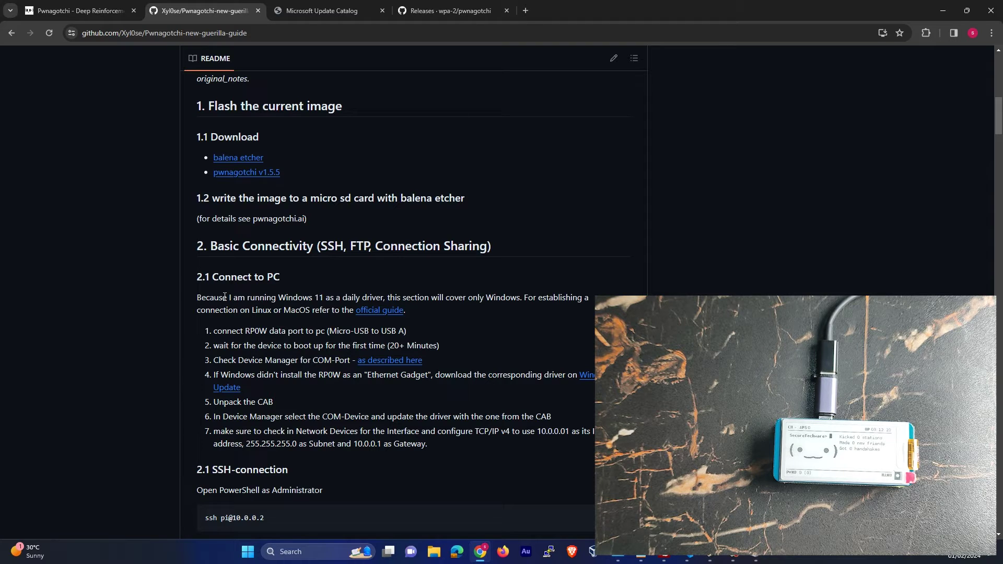
left_click(314, 6)
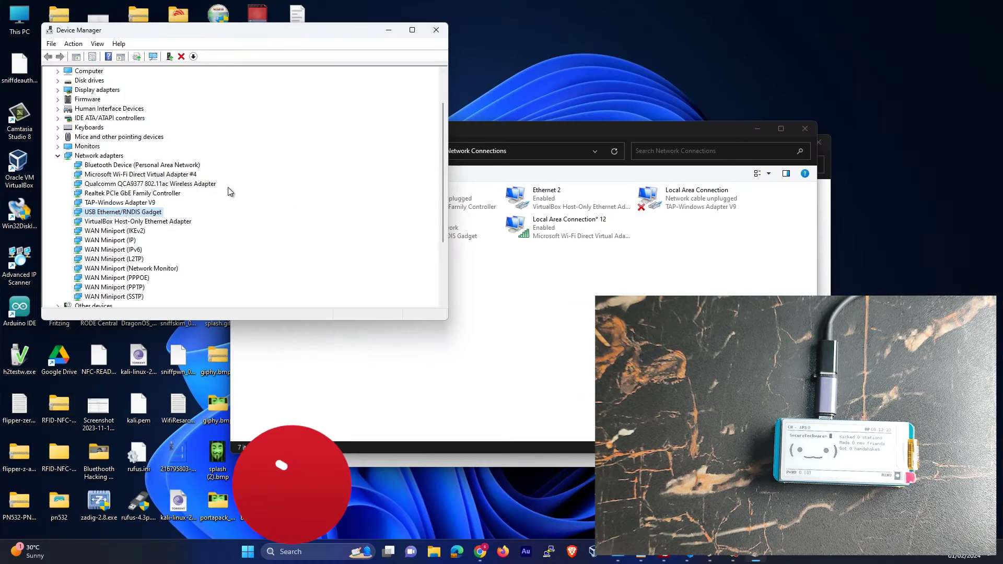
Start a manual driver update for USB Ethernet/RNDIS Gadget, cancel it, and close Device Manager.
right_click(117, 211)
left_click(118, 224)
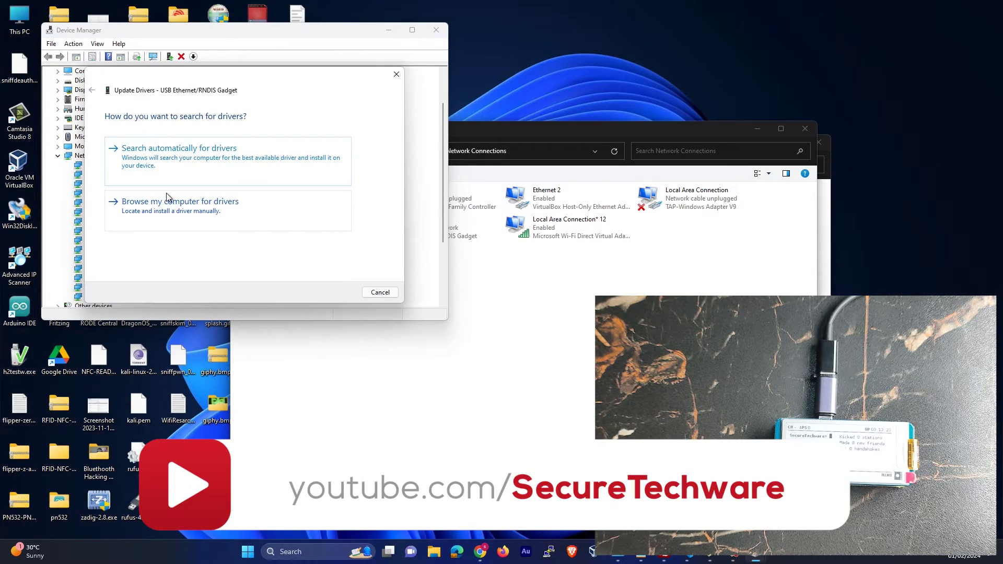
left_click(168, 208)
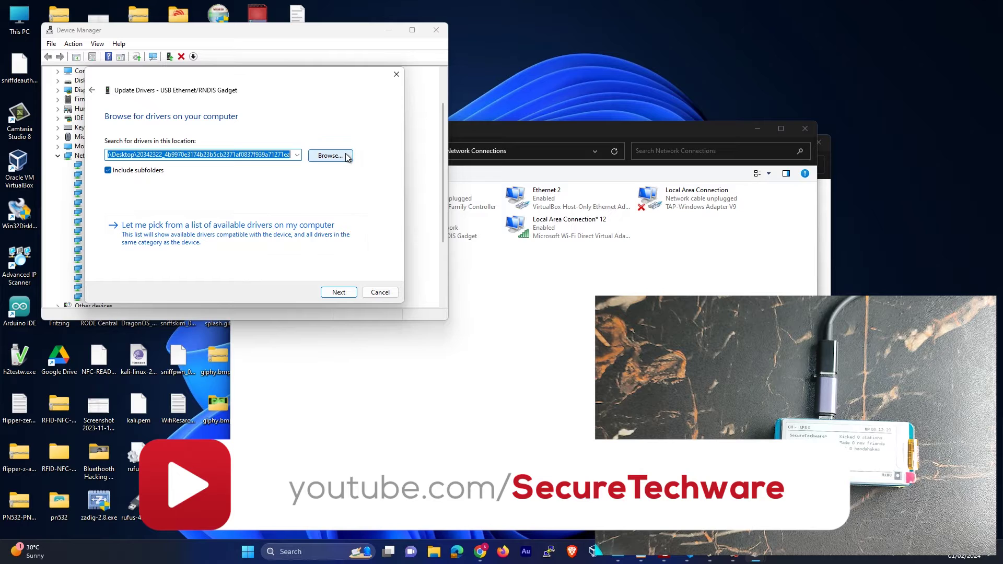
left_click(330, 155)
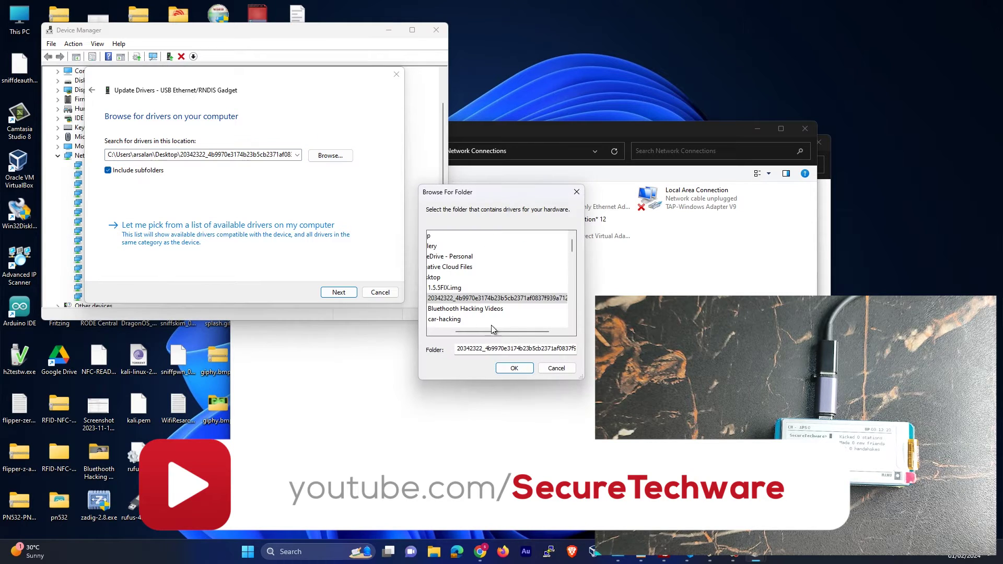
left_click(514, 368)
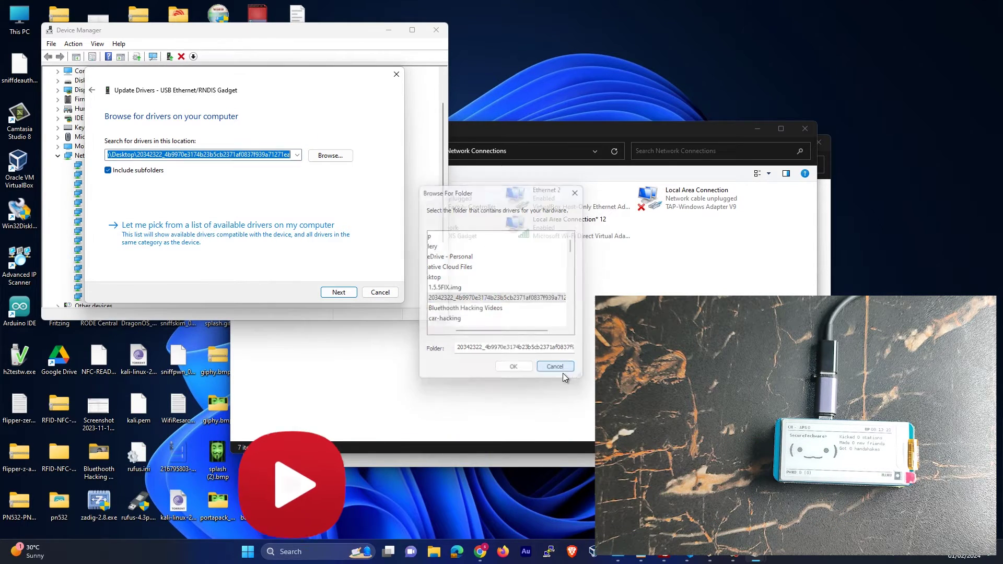
left_click(379, 292)
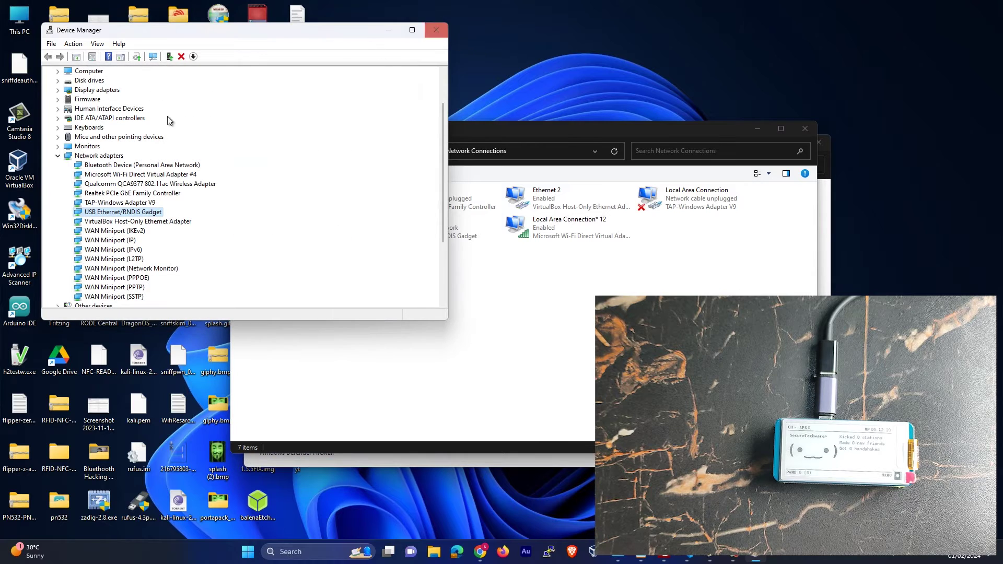
left_click(436, 30)
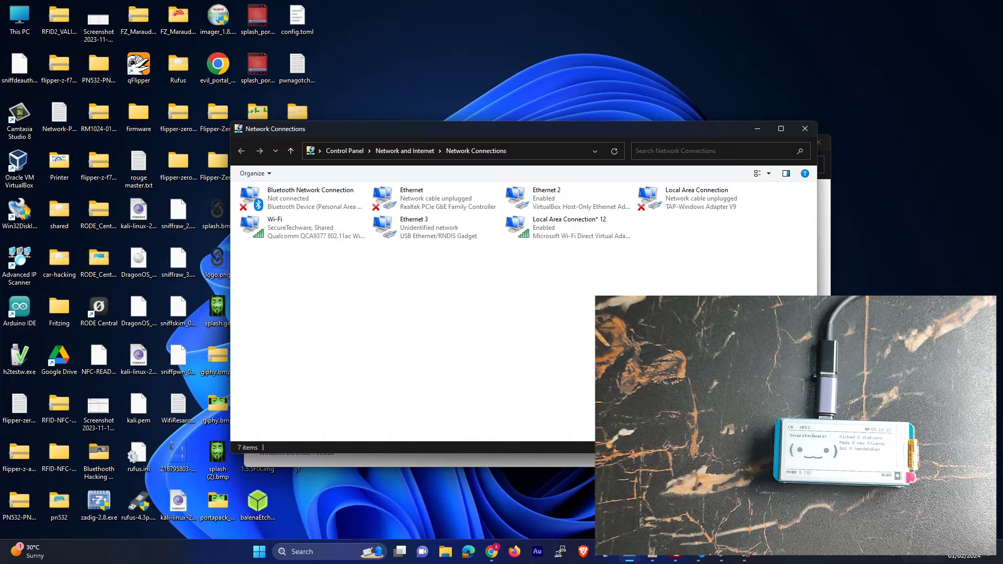
Share the Wi-Fi connection's internet with Ethernet 3.
right_click(302, 226)
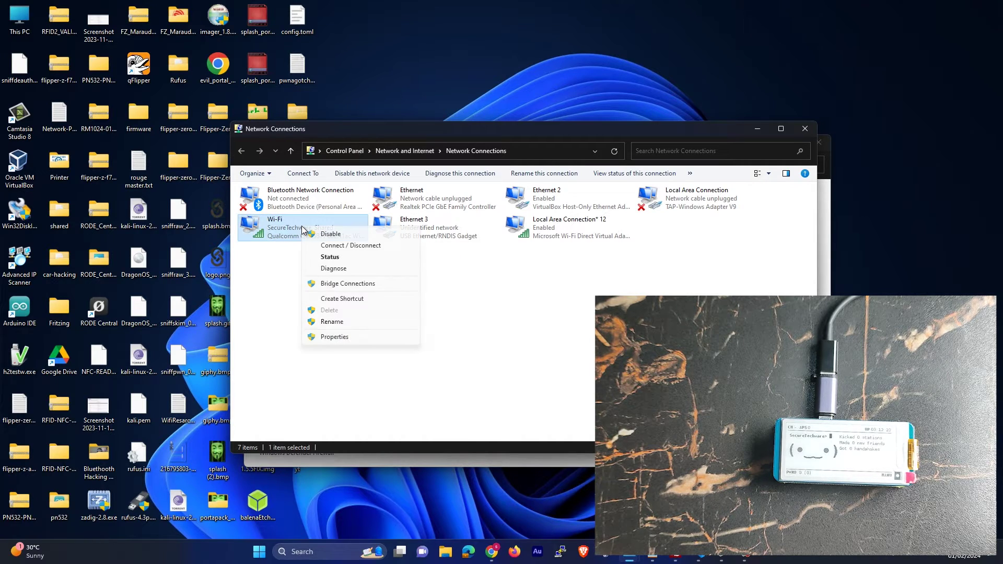
left_click(328, 335)
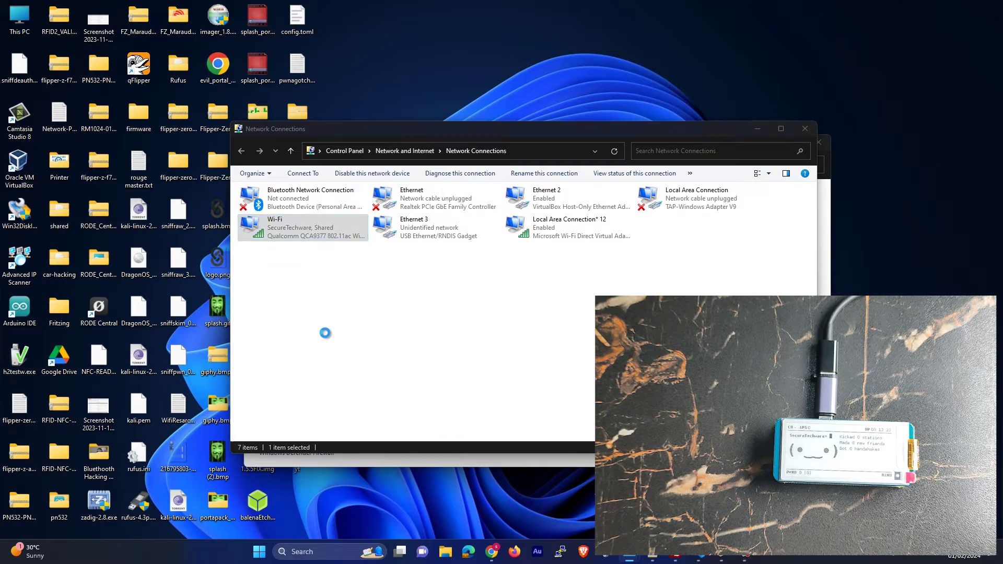
left_click(295, 201)
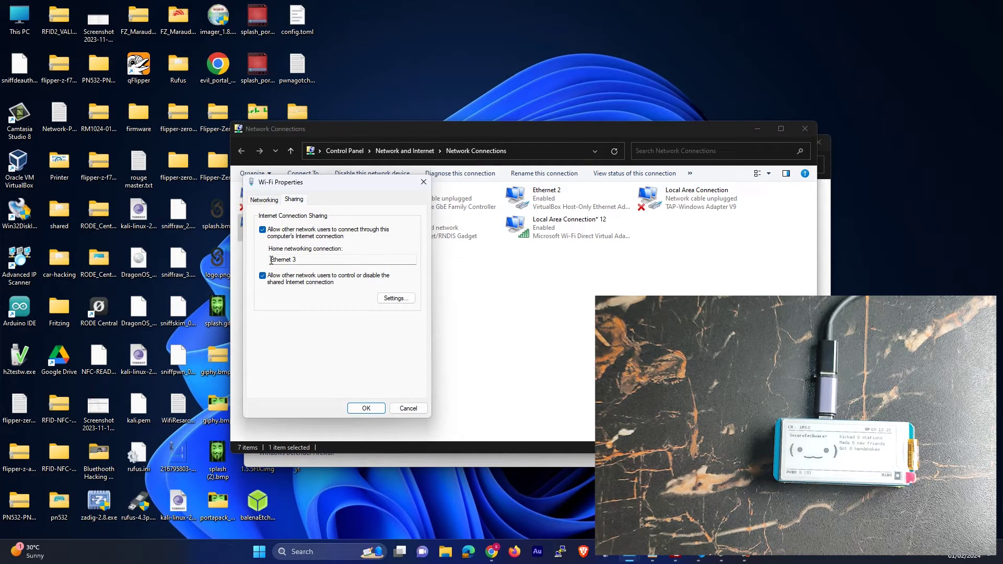
left_click(406, 409)
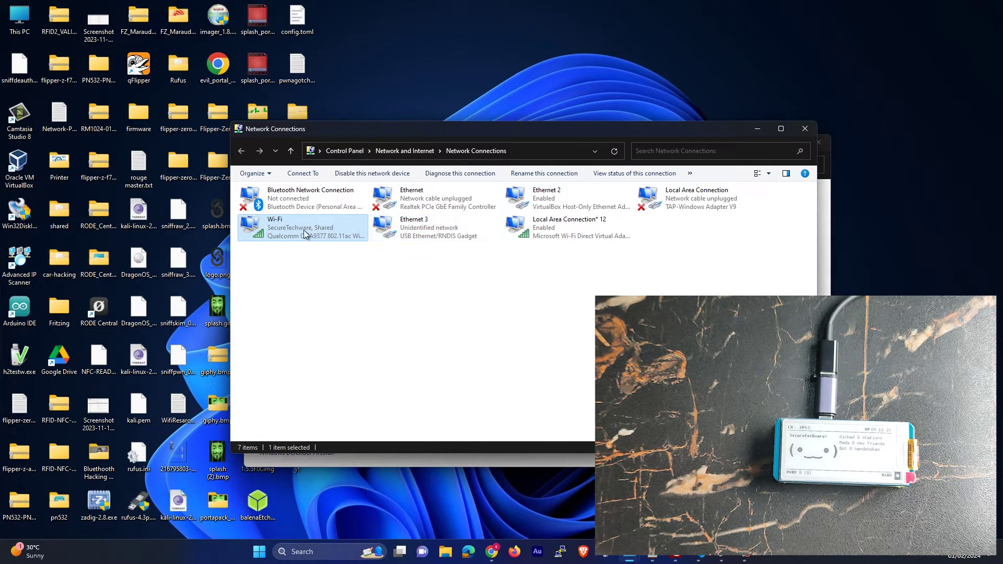
right_click(318, 231)
left_click(345, 344)
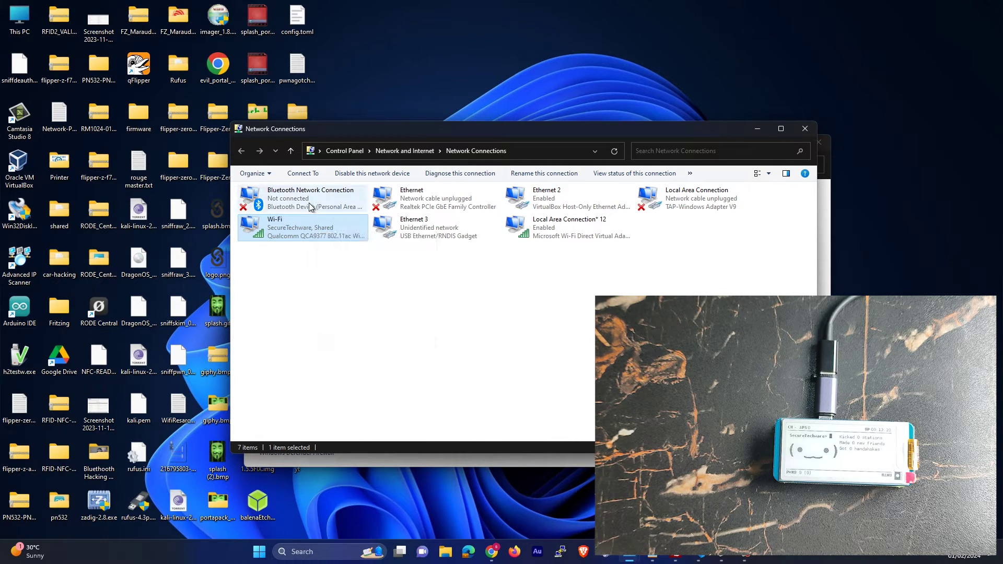
left_click(299, 202)
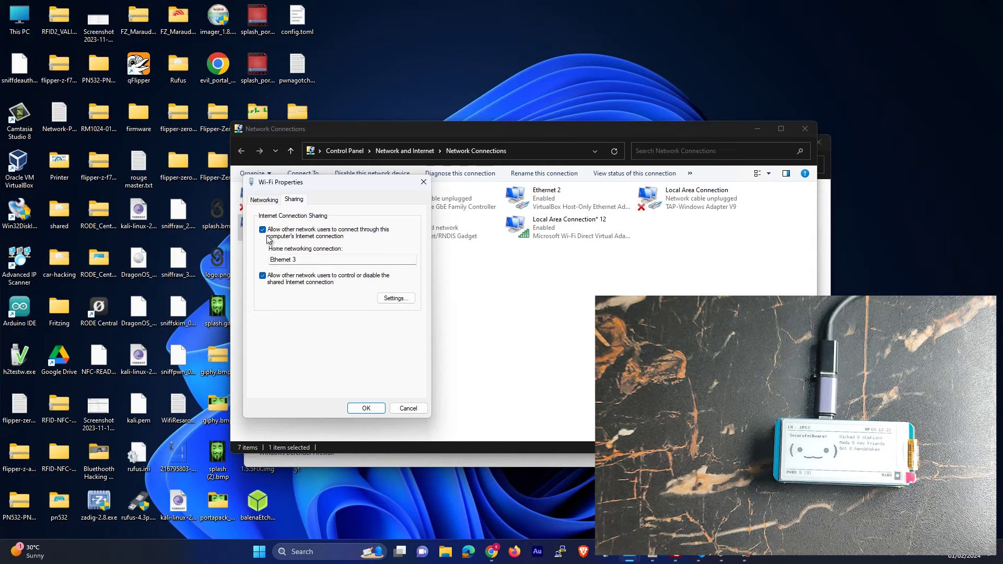
left_click(309, 263)
left_click(370, 409)
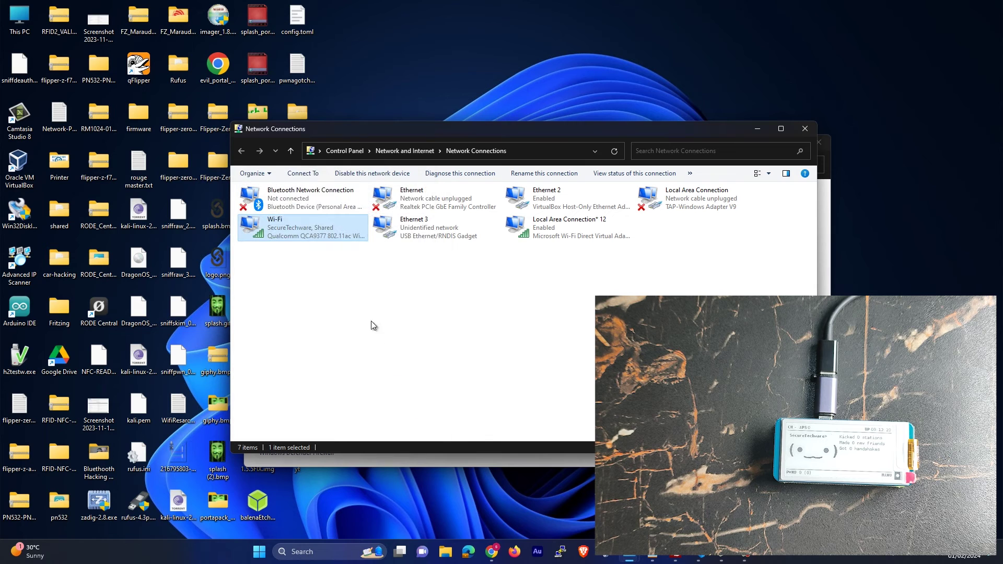
Give Ethernet 3 a static IPv4 address 10.0.0.1 with mask 255.255.255.0.
left_click(426, 226)
right_click(427, 226)
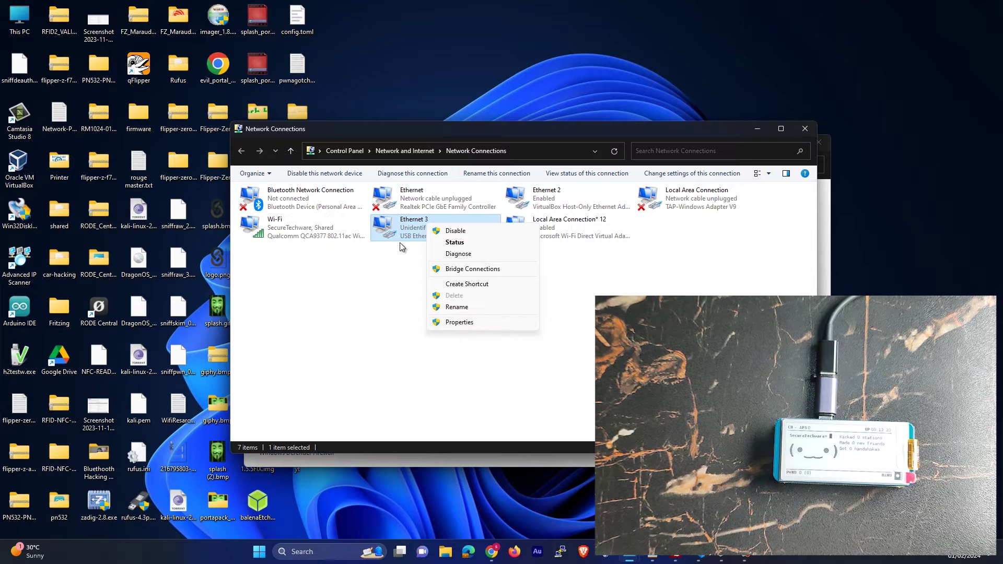
left_click(457, 323)
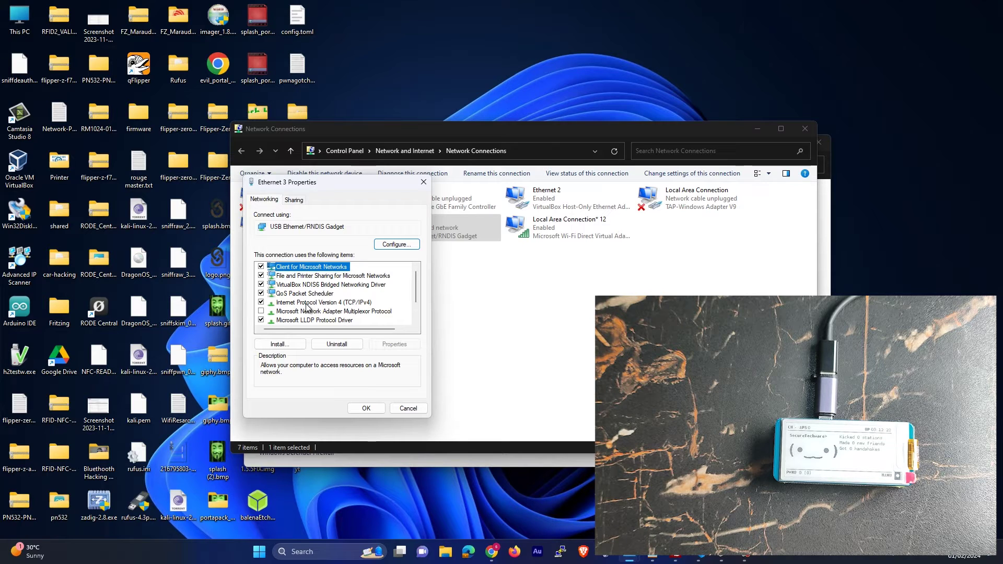
left_click(308, 303)
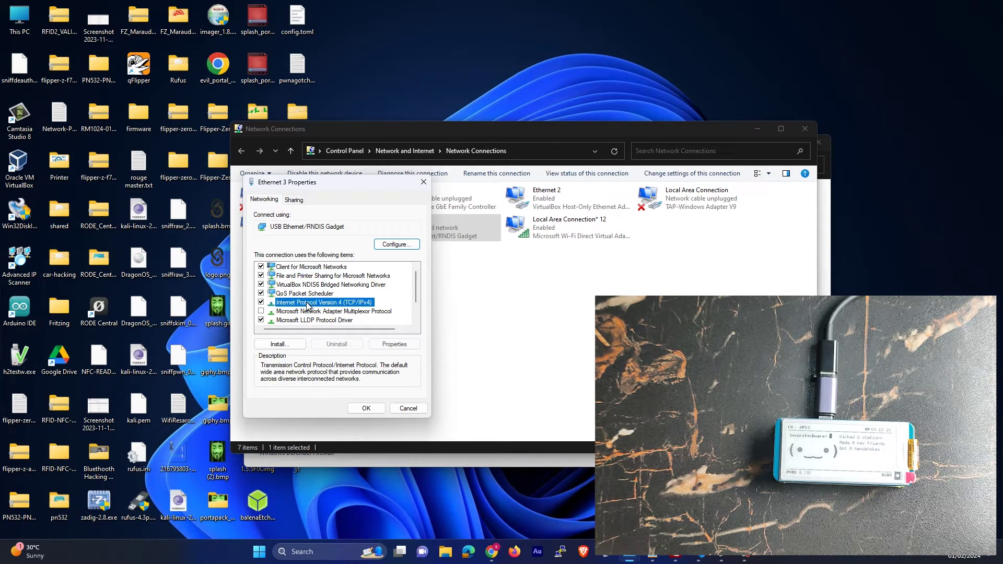
left_click(402, 345)
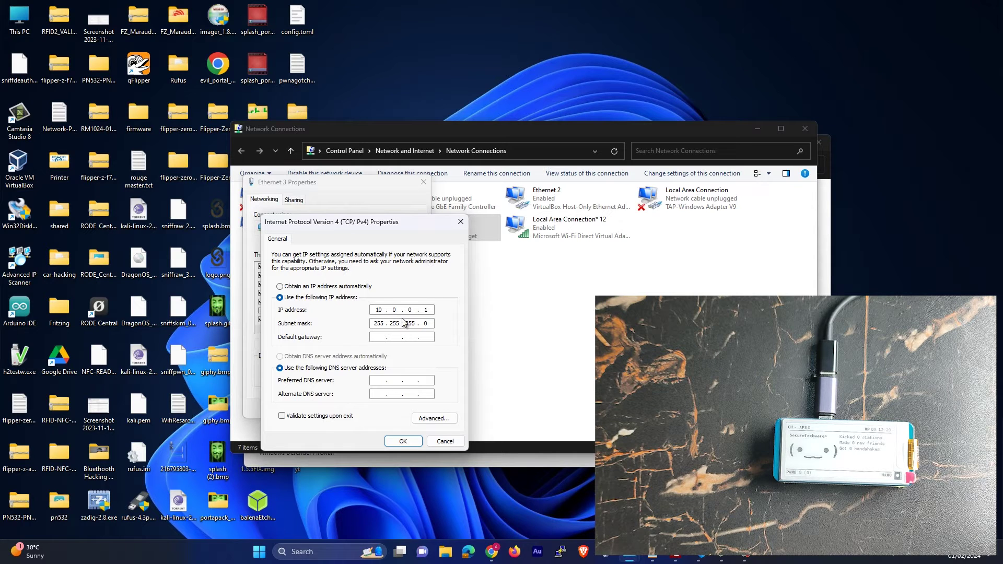
left_click(403, 441)
left_click(377, 411)
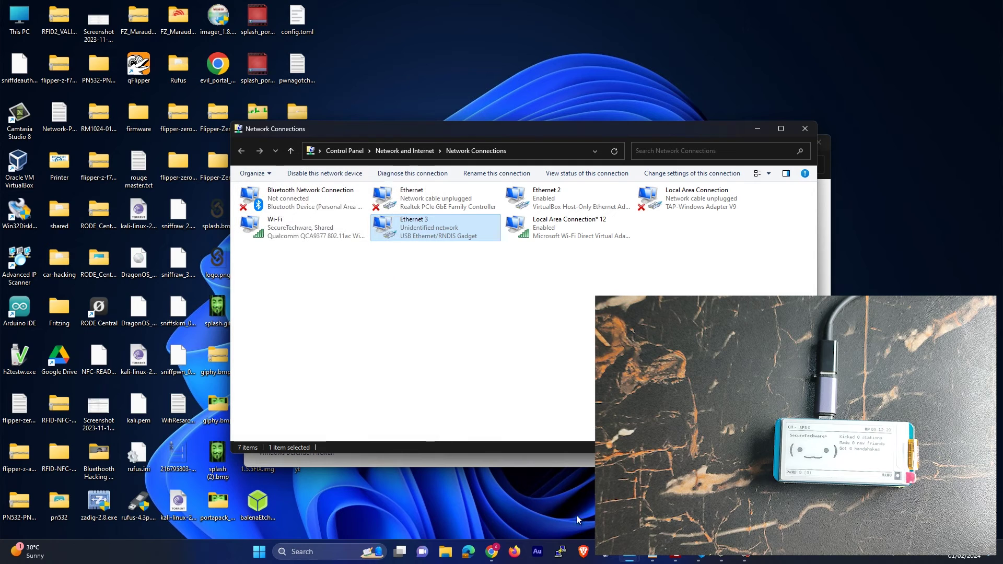
Recheck Ethernet 3's IPv4 settings and apply IP 10.0.0.1, mask 255.255.255.0, gateway 10.0.0.1.
left_click(561, 551)
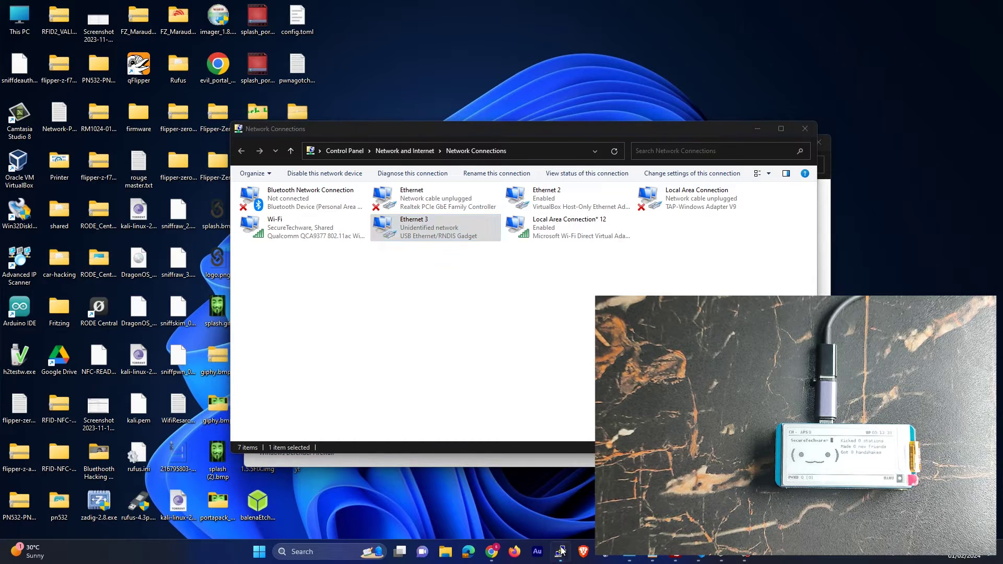
type("10.0.0.2")
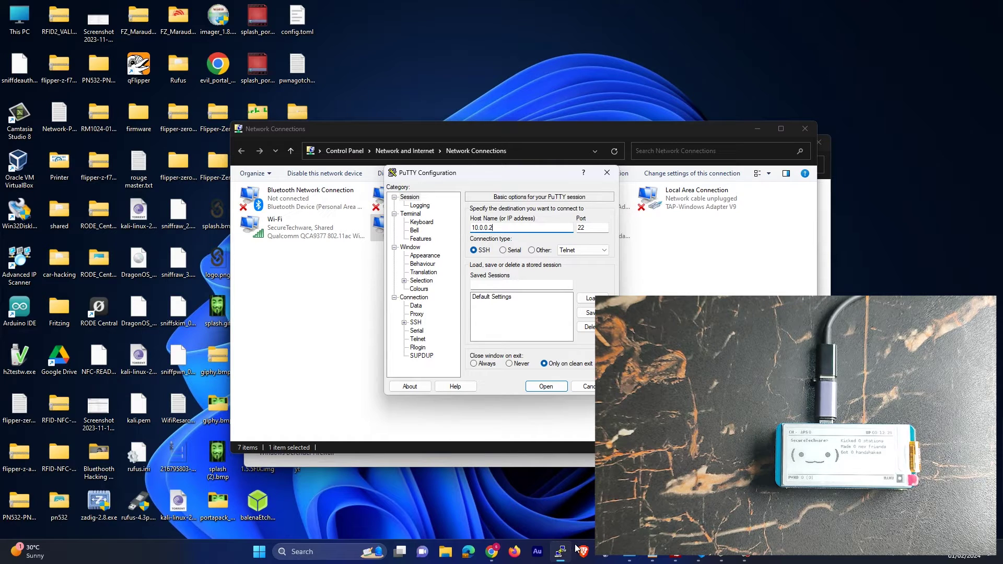
left_click(584, 386)
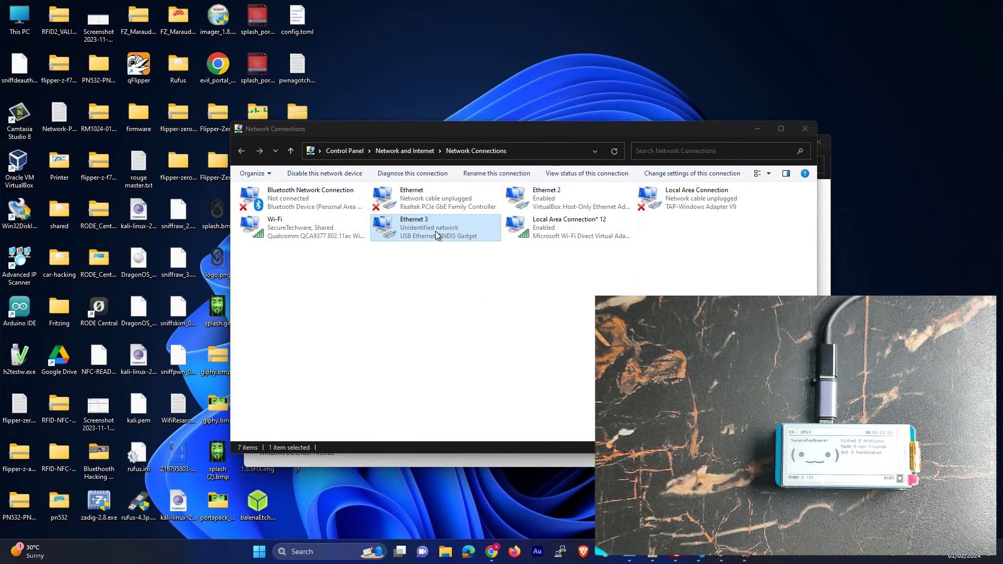
right_click(436, 231)
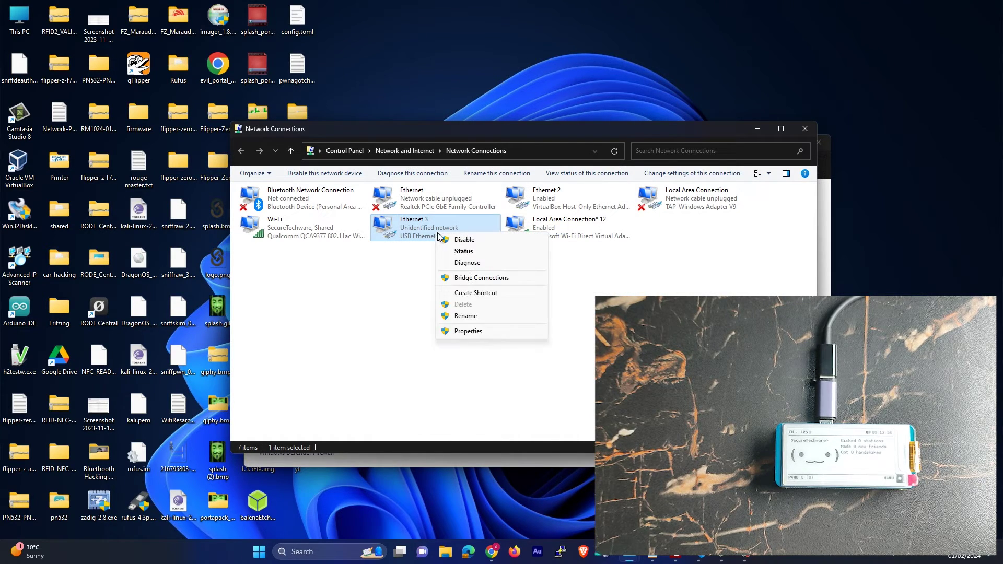
left_click(472, 332)
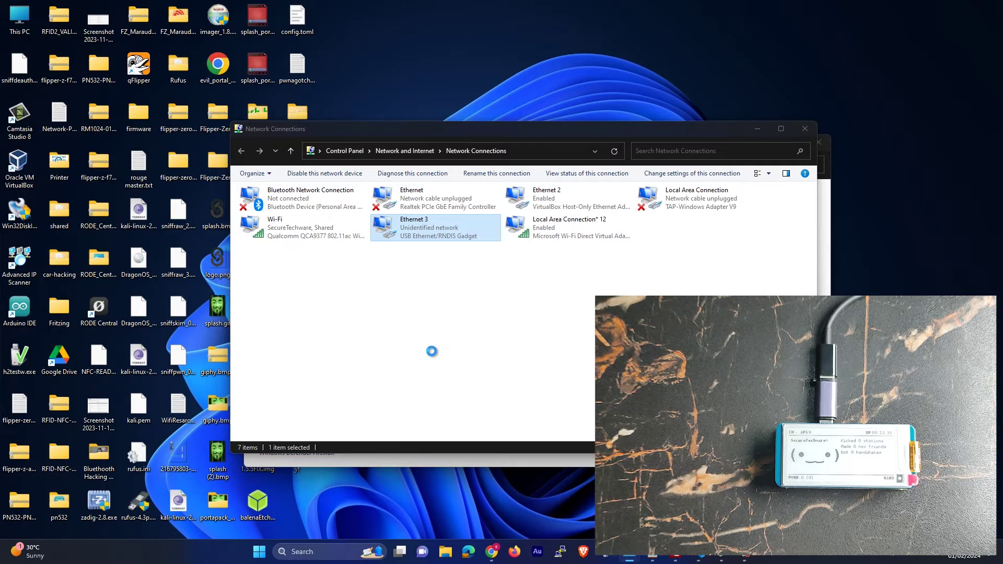
left_click(303, 301)
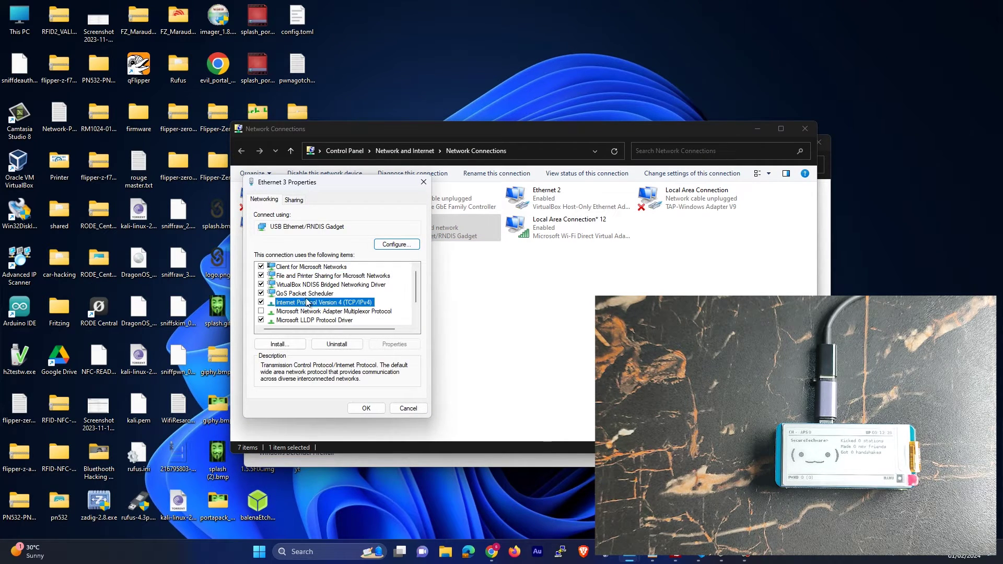
left_click(381, 342)
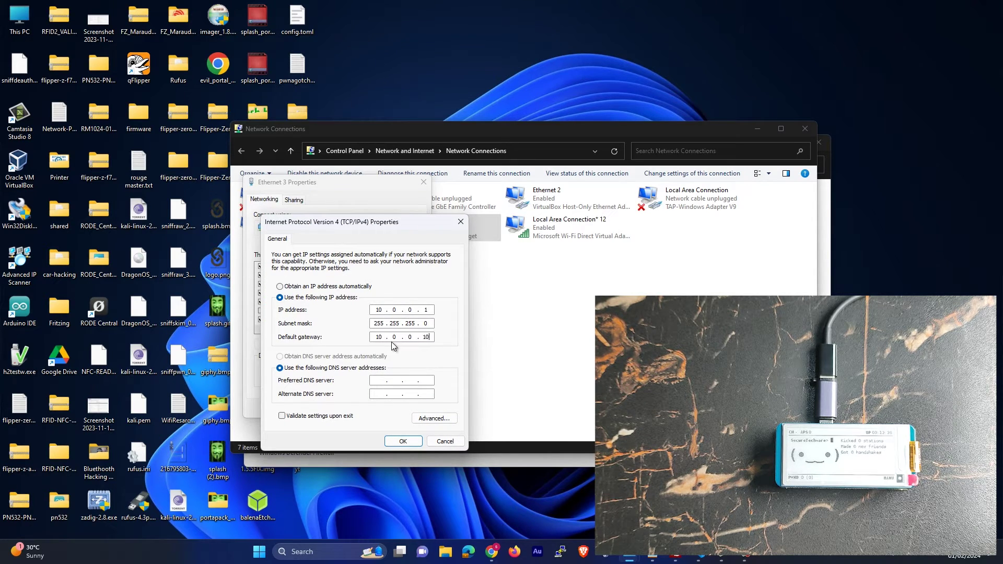
key("Tab")
key("Tab")
key("Tab")
key("Tab")
key("Tab")
key("Return")
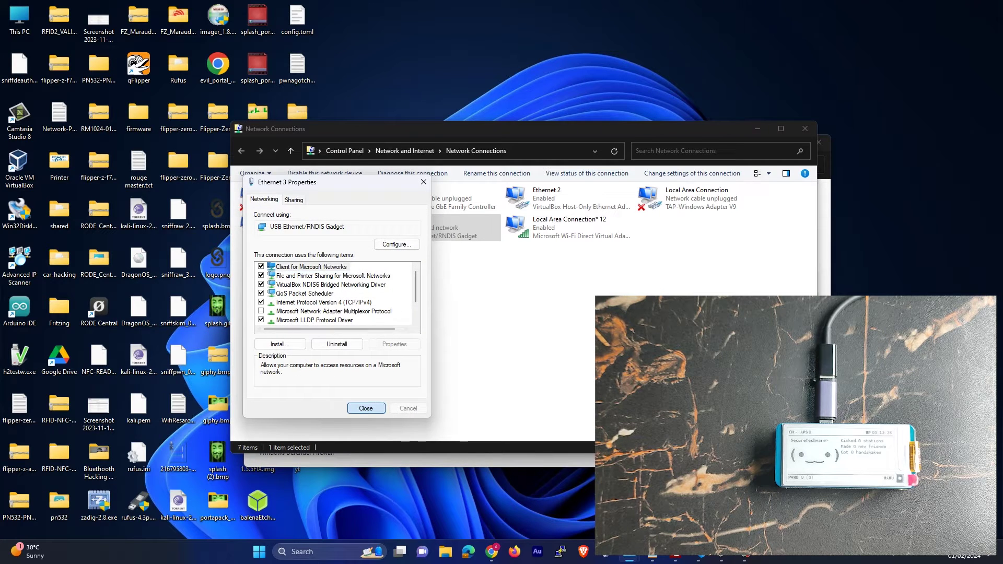
left_click(364, 405)
Open a PuTTY SSH session to 10.0.0.2 and log in as pi.
left_click(560, 551)
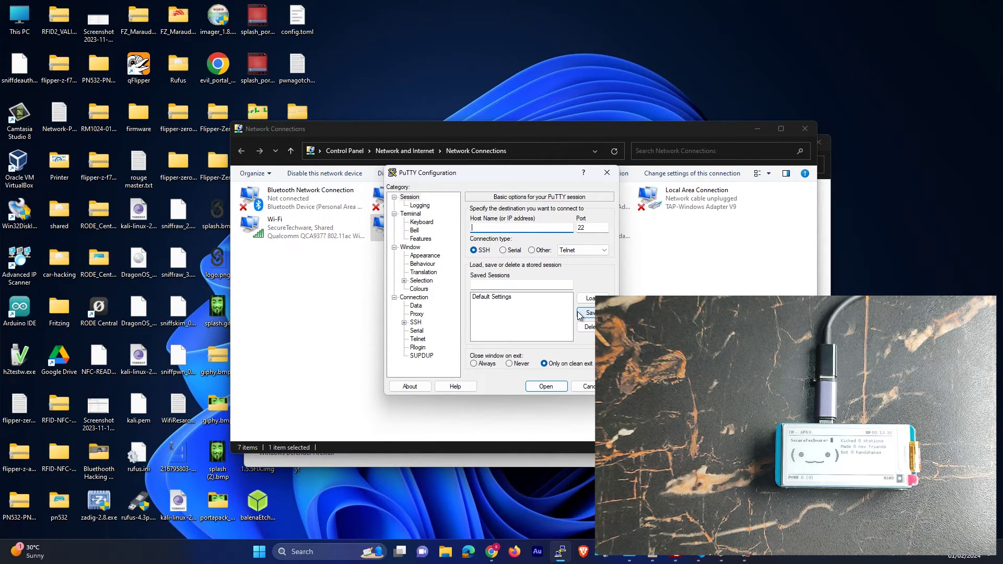
type("10.0.0.2")
key("Return")
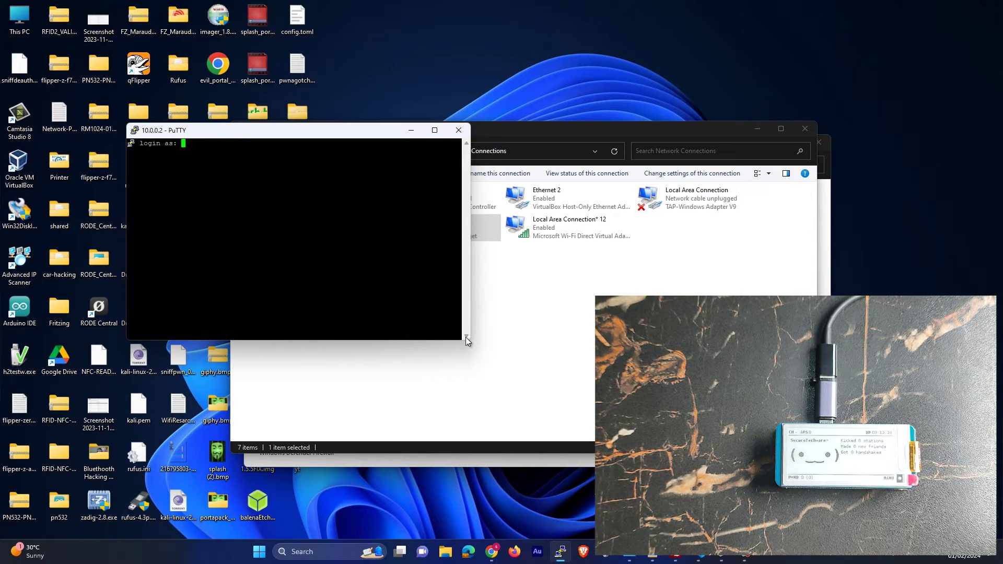
left_click_drag(472, 344, 590, 398)
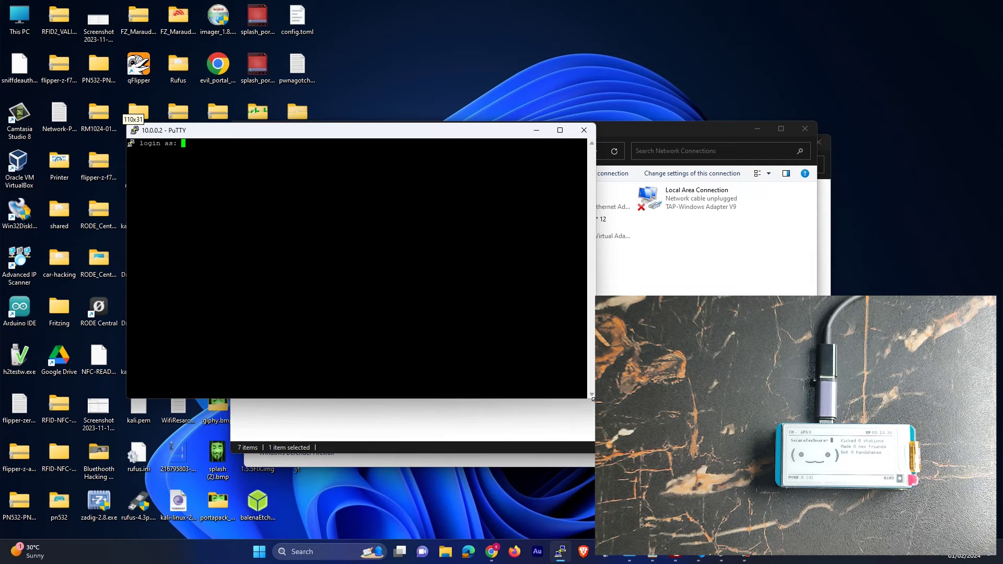
type("pi")
key("Return")
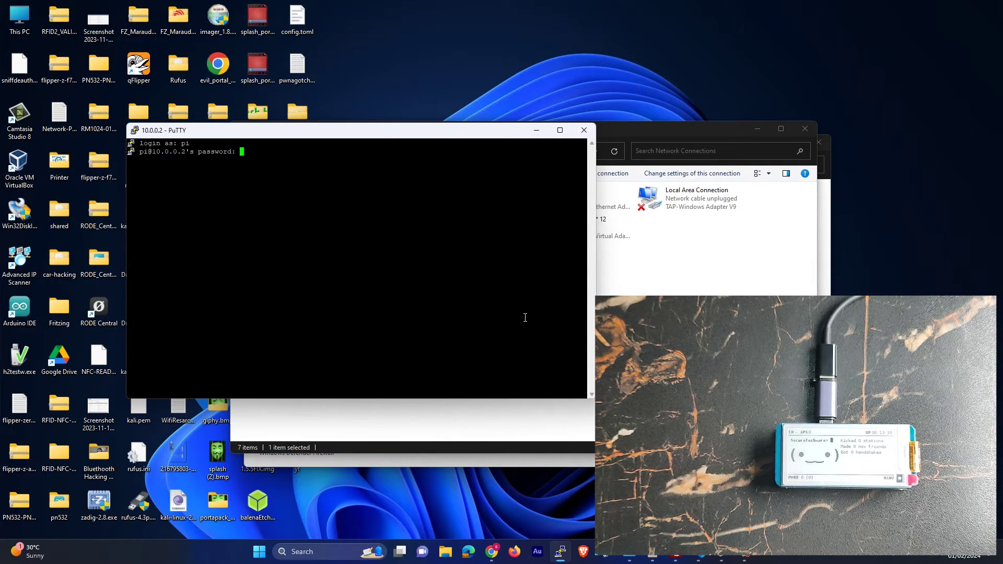
key("Return")
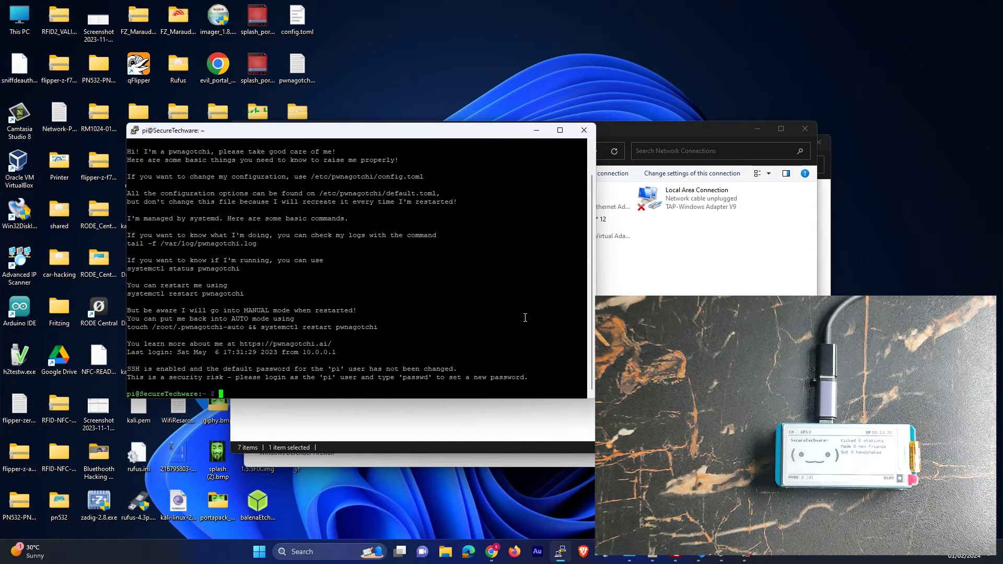
Switch to root with sudo su and set a new root password with passwd root.
type("sudo su")
key("Return")
type("clear")
key("Return")
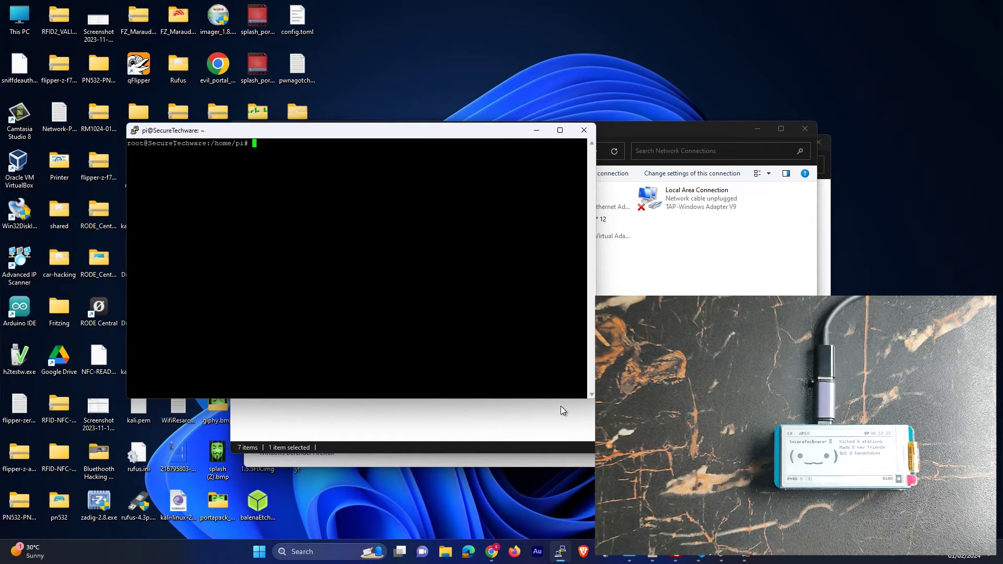
type("passwd root")
key("Return")
key("Return")
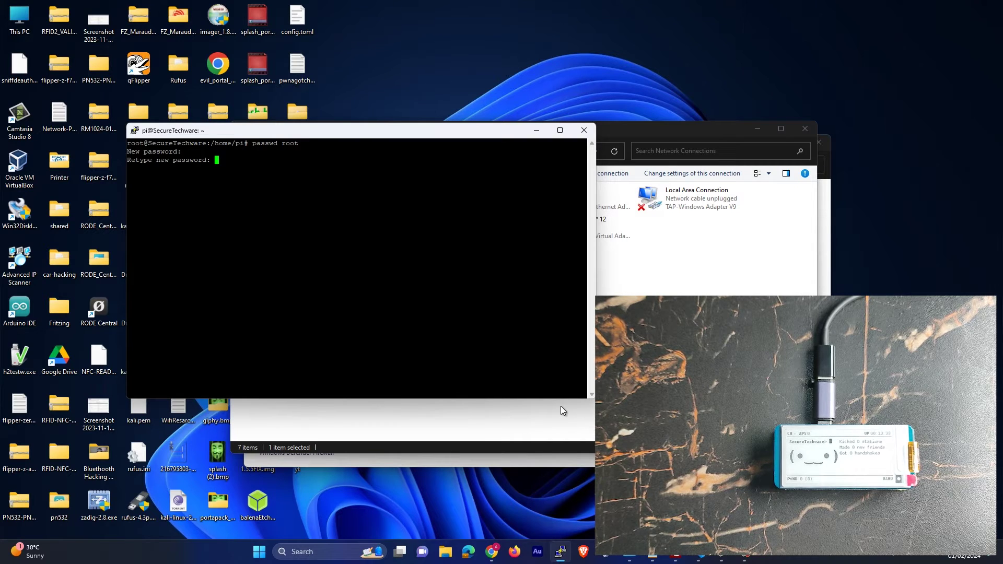
key("Return")
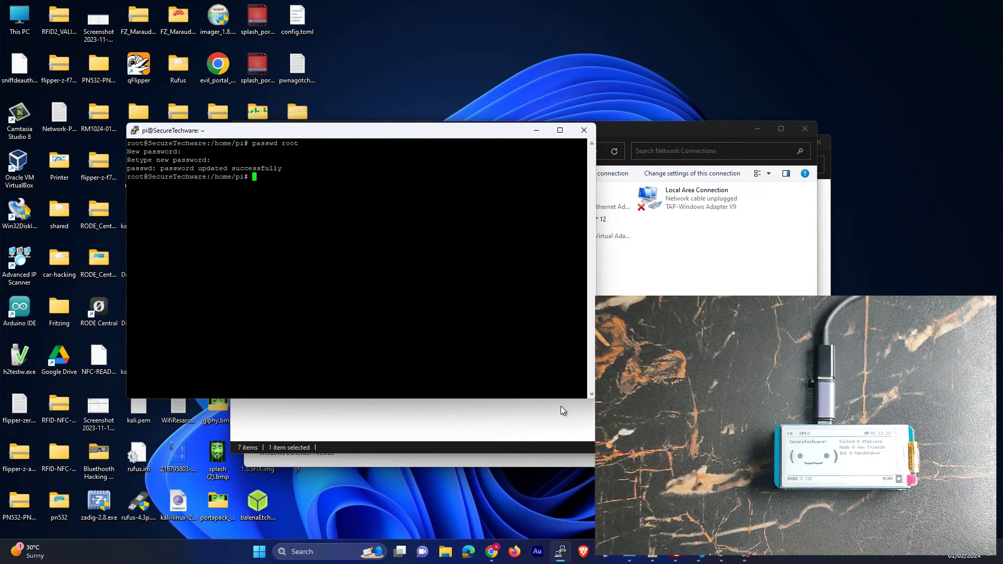
type("clear")
key("Return")
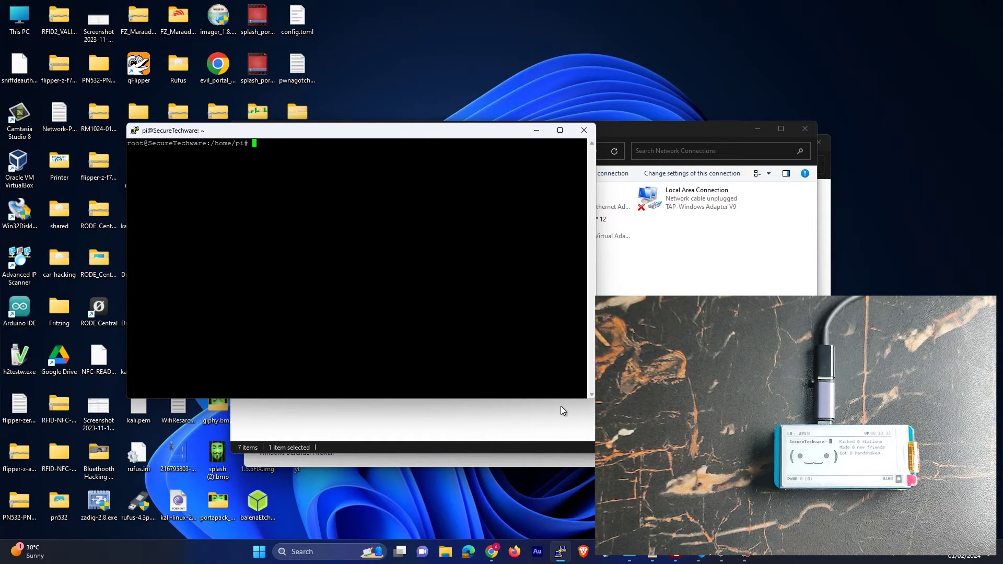
Open /etc/ssh/sshd_config in nano and move to the PermitRootLogin line.
type("nano /etc/")
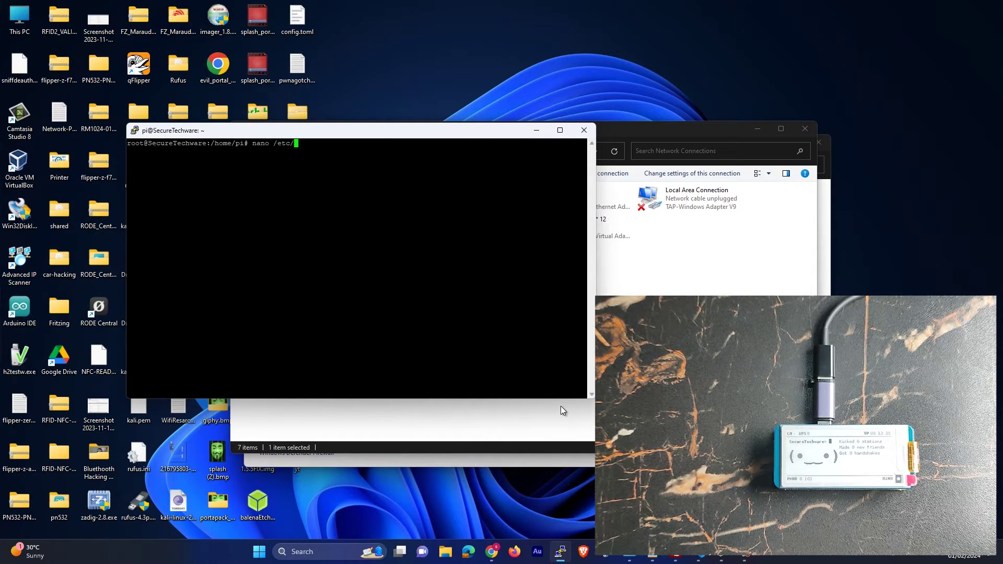
type("ssh/sshd")
key("Tab")
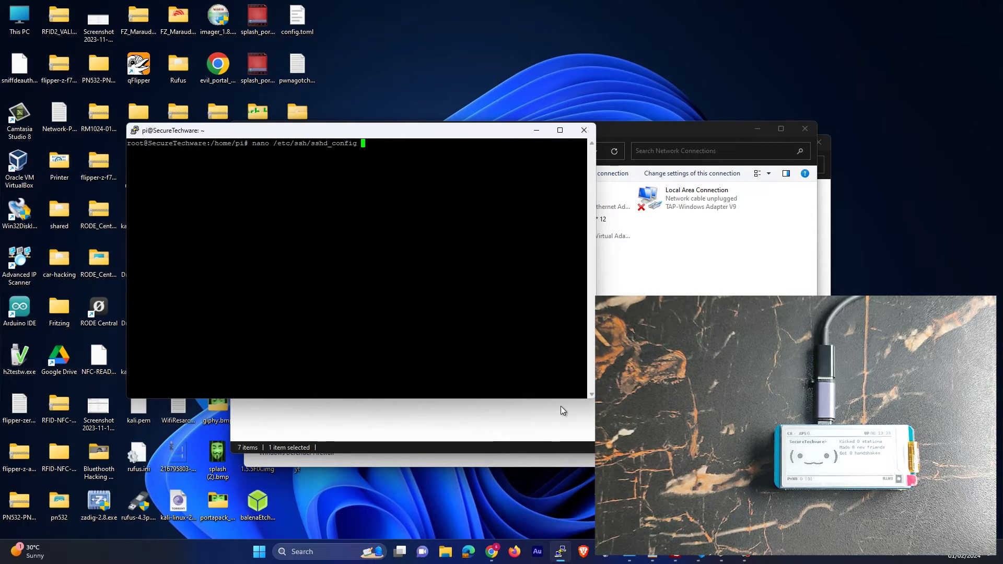
key("Return")
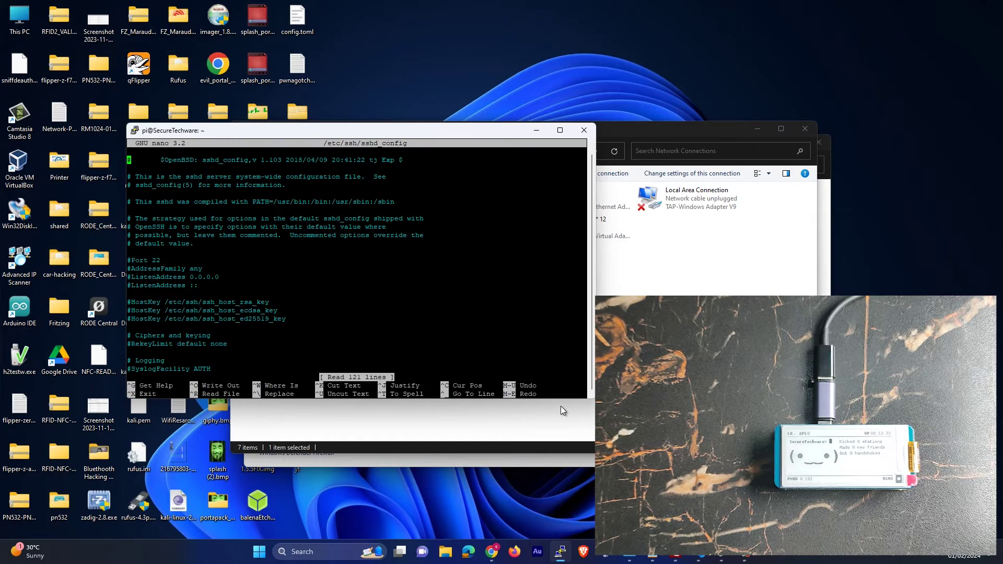
key("Down")
key("Down")
key("Down")
key("Down")
key("Down")
key("Down")
key("Down")
key("Down")
key("Down")
key("Down")
key("Down")
key("Down")
key("Down")
key("Down")
key("Down")
key("Down")
key("Down")
key("Down")
key("Down")
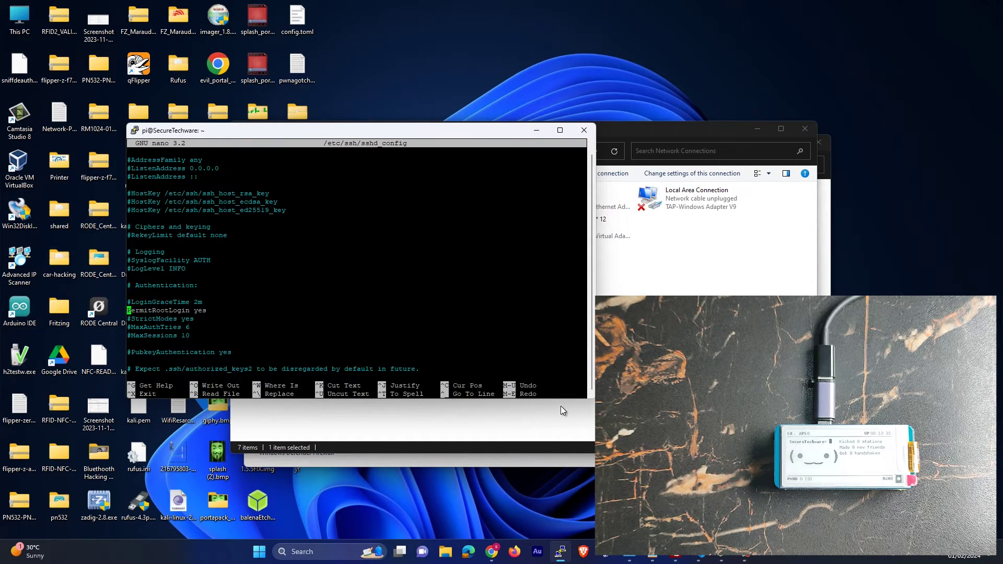
key("Right")
key("Right")
key("Right")
key("Right")
key("Right")
key("Right")
key("Right")
key("Right")
key("Right")
key("Right")
key("Right")
key("Right")
key("Right")
key("Right")
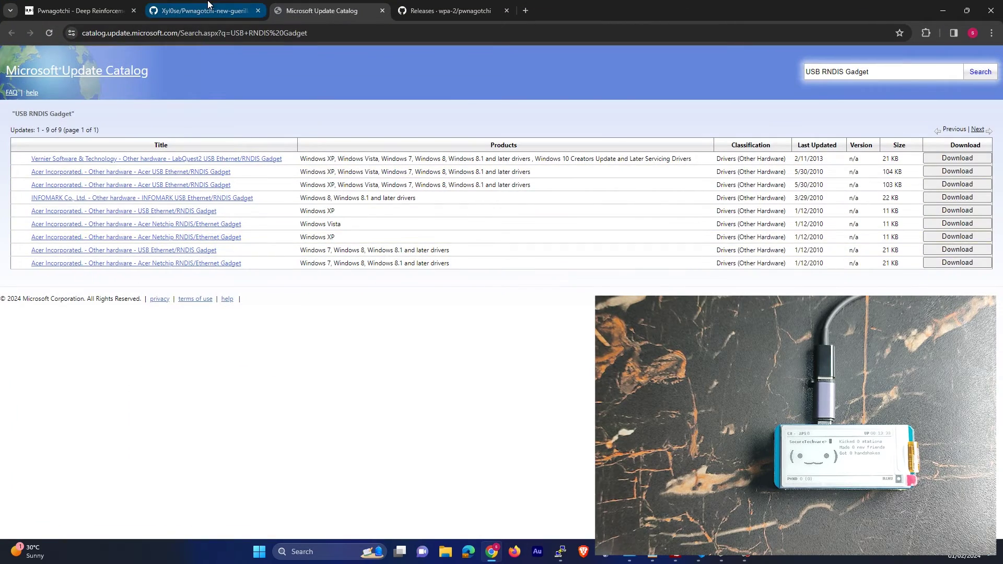
Set PermitRootLogin yes per the GitHub guide, save sshd_config, and restart the SSH service.
left_click(208, 10)
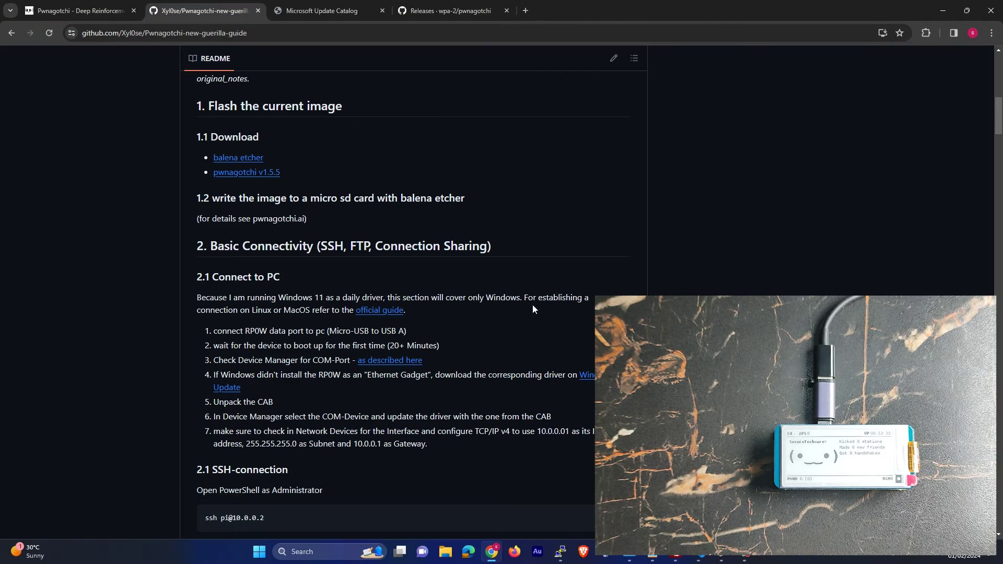
scroll(337, 291, "down", 8)
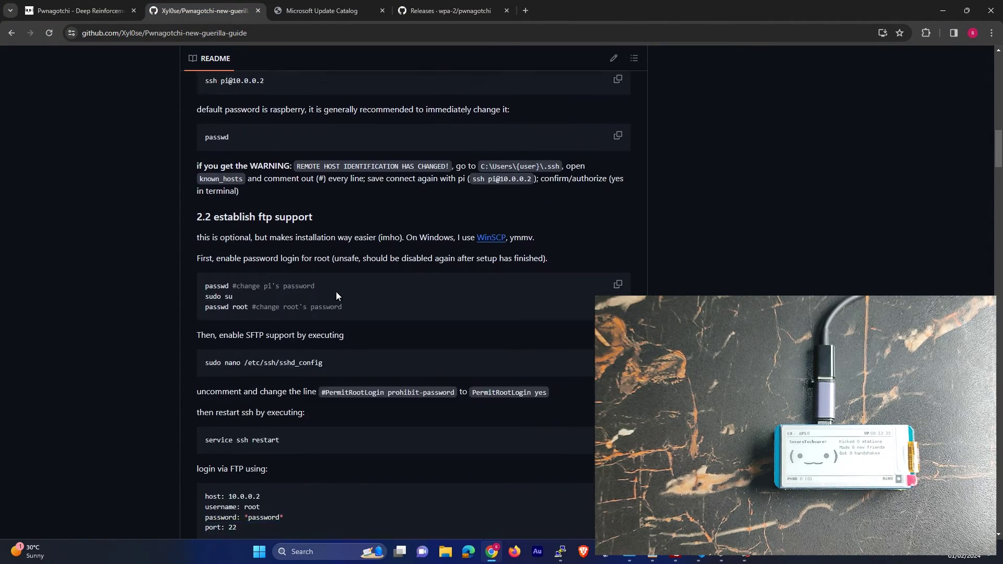
scroll(314, 290, "down", 3)
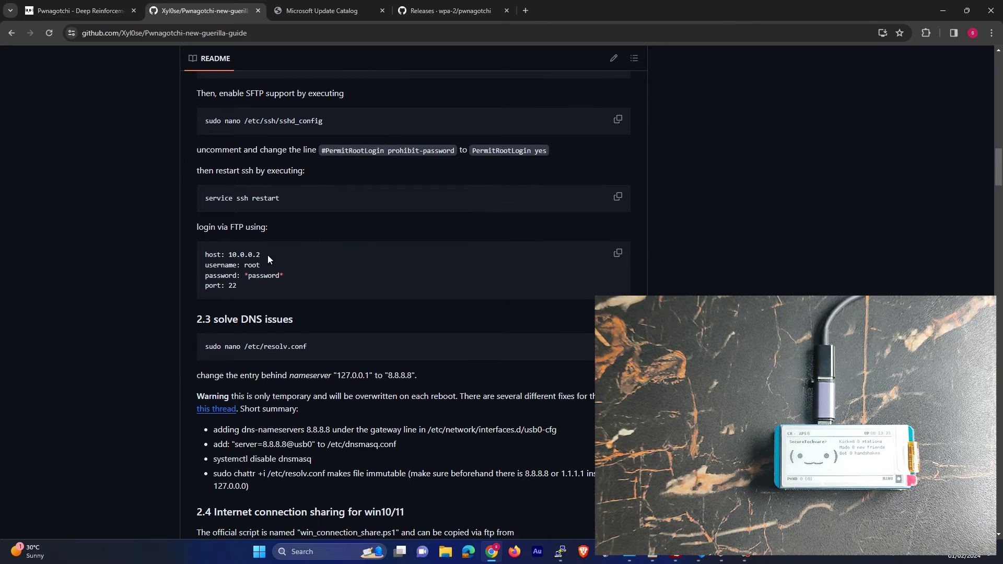
scroll(215, 260, "down", 1)
scroll(211, 209, "up", 1)
scroll(271, 212, "up", 1)
left_click_drag(322, 173, 205, 172)
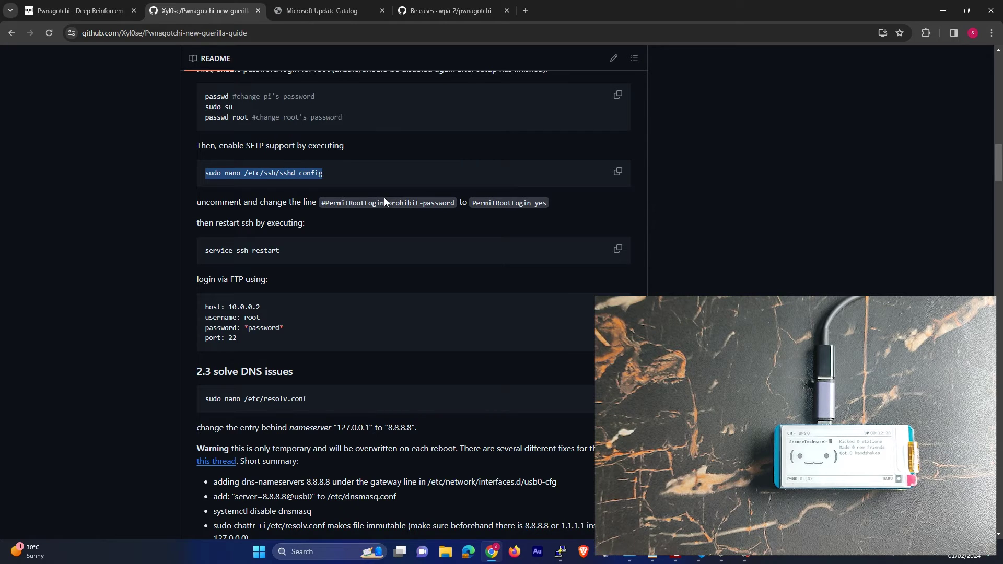
double_click(490, 201)
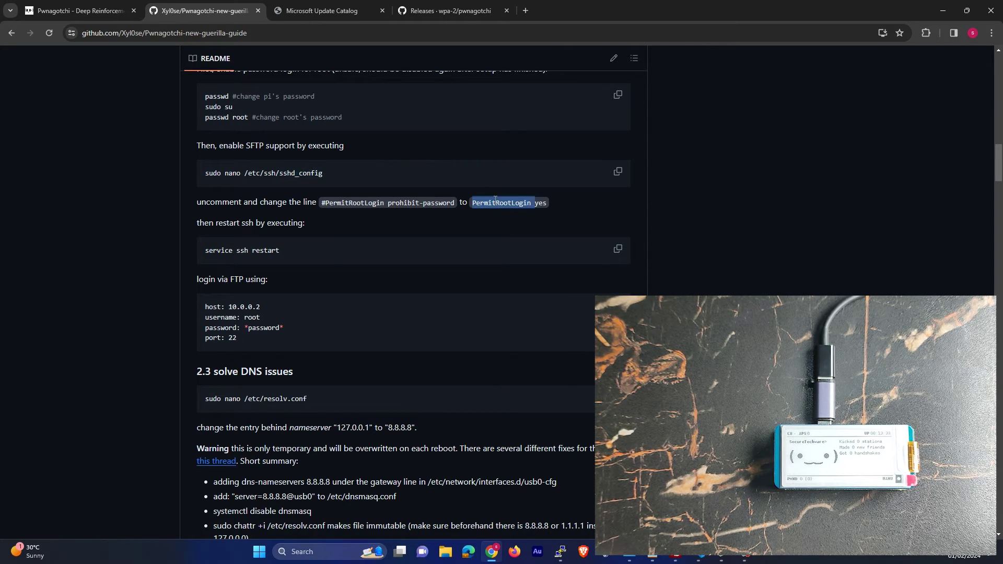
left_click_drag(536, 200, 524, 202)
left_click(559, 552)
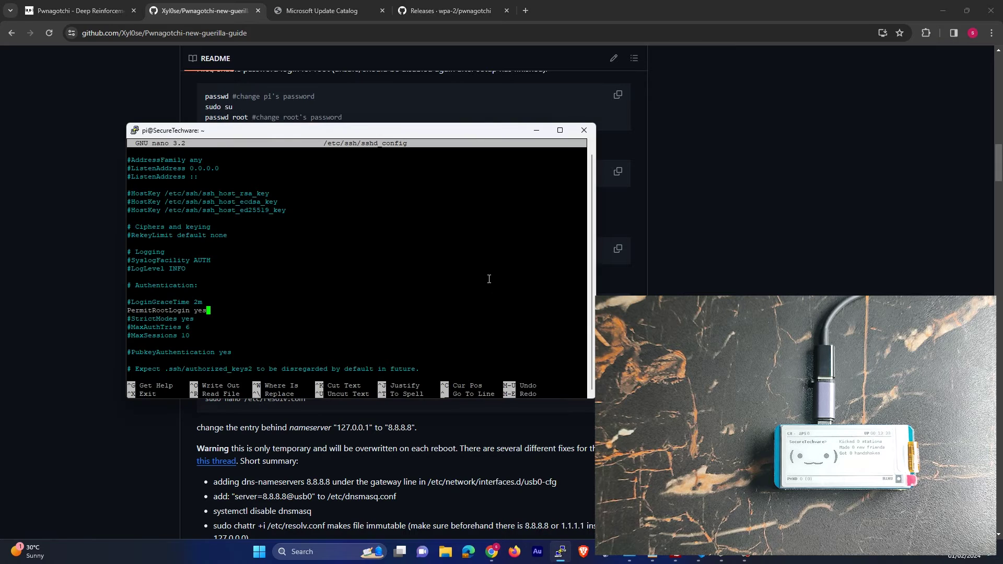
key("ctrl+x")
type("se")
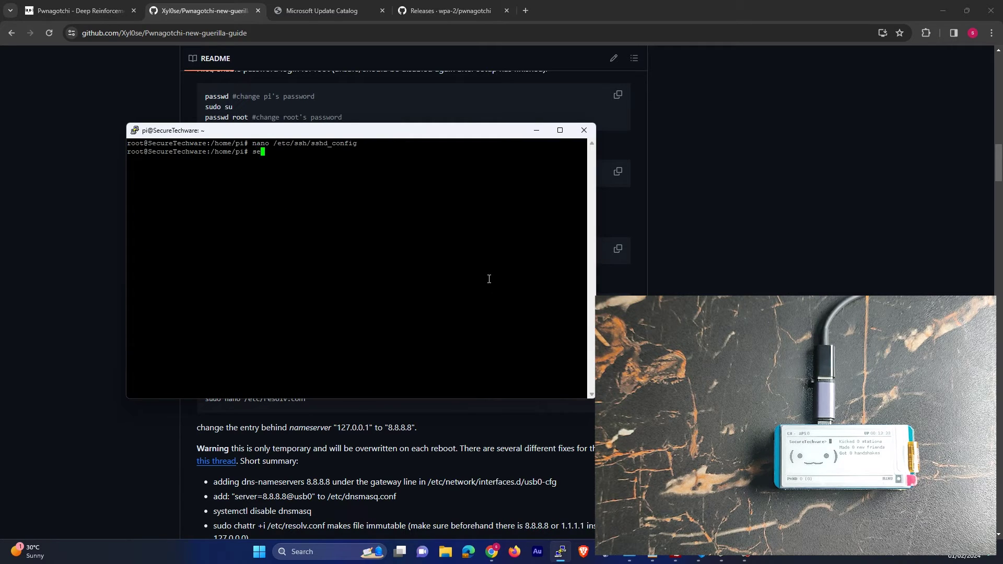
type("rvice ssh sestart")
key("Return")
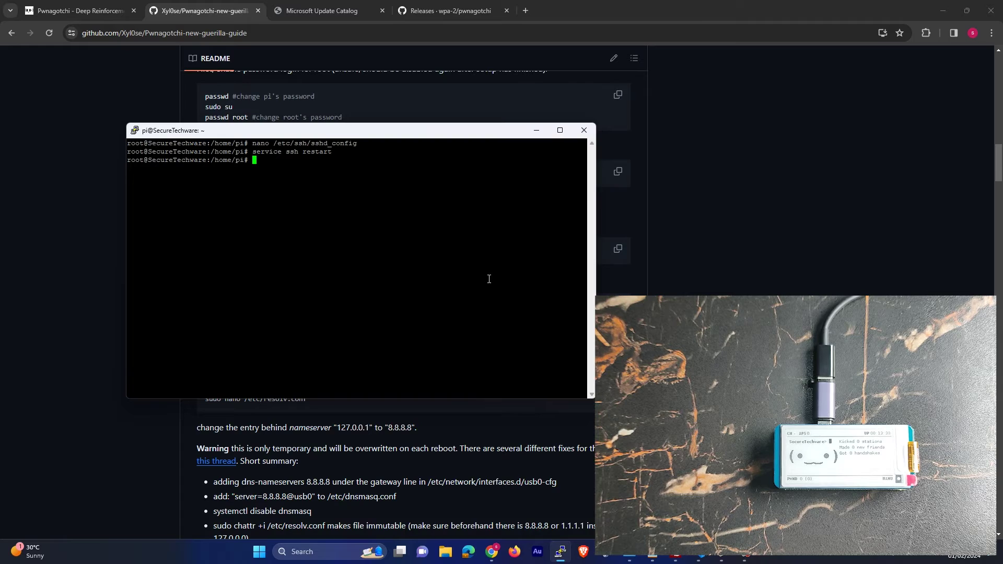
Launch FileZilla from the Windows Start search.
key("super")
type("f")
key("Return")
Connect over SFTP as root to 10.0.0.2 and confirm the handshakes folder is empty.
key("Escape")
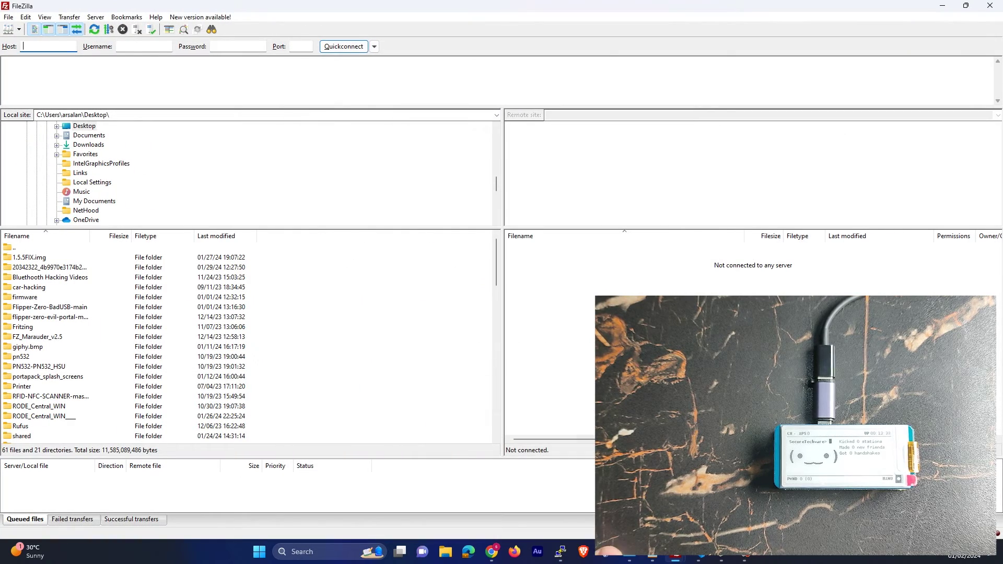
left_click(375, 47)
left_click(400, 74)
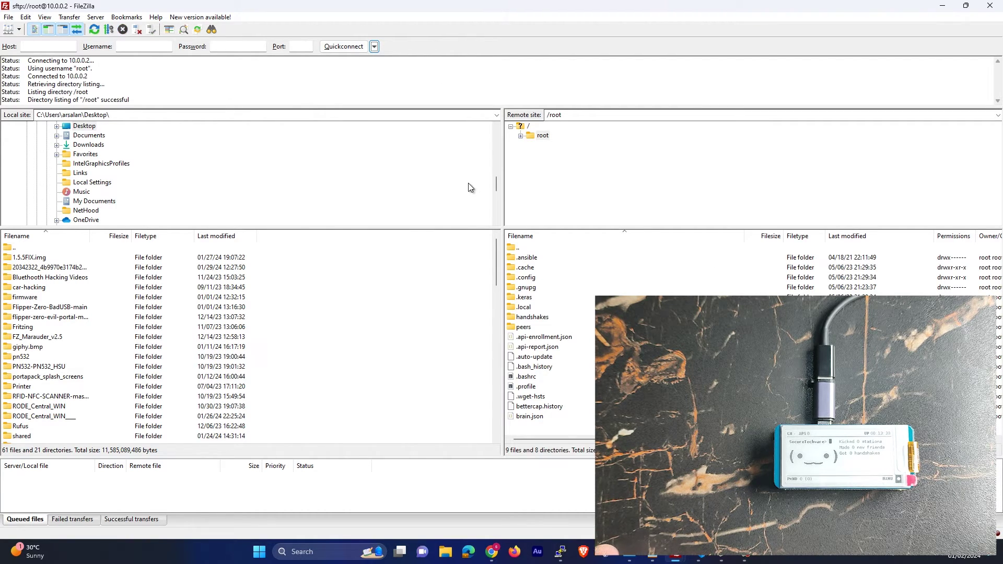
double_click(532, 317)
double_click(519, 247)
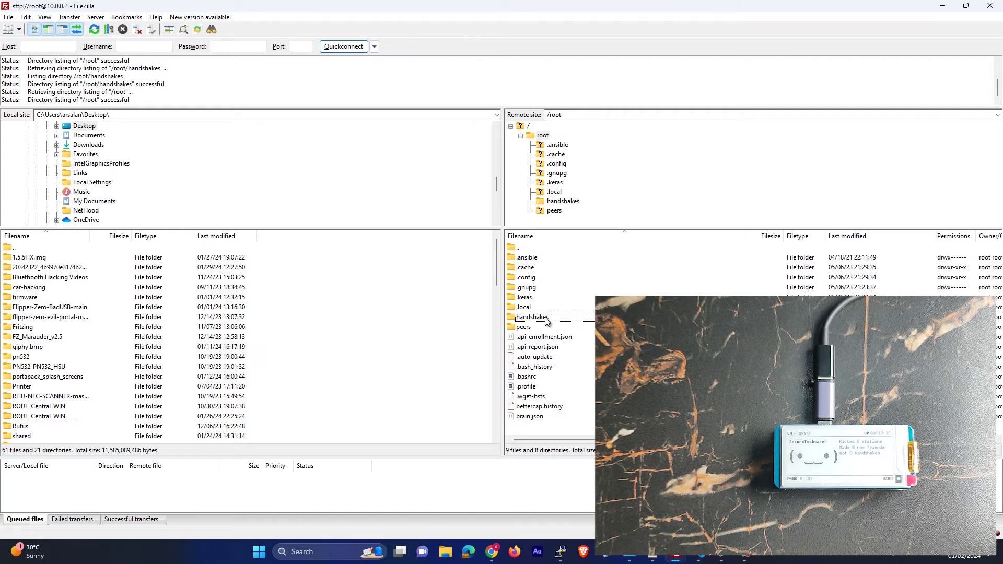
double_click(546, 318)
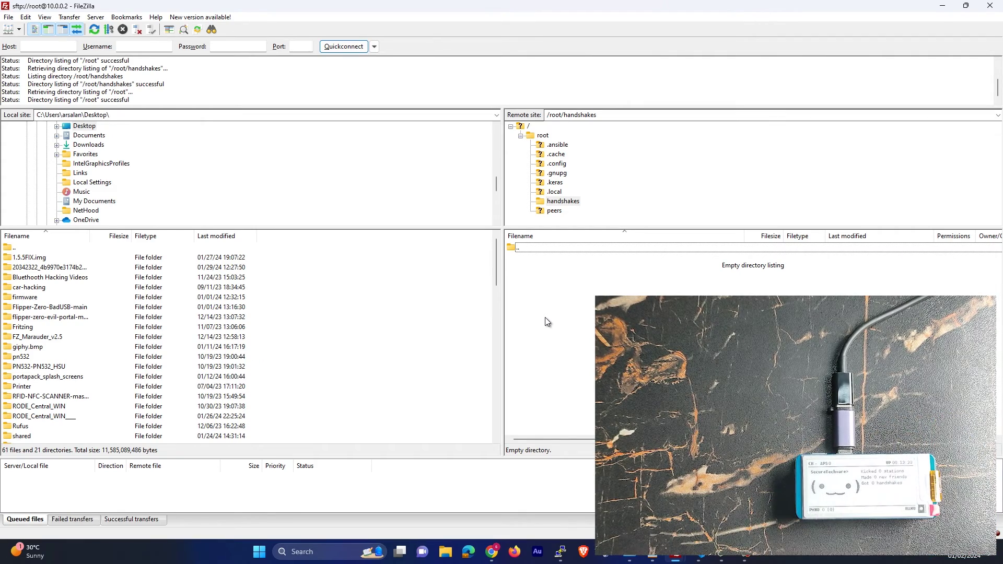
double_click(533, 244)
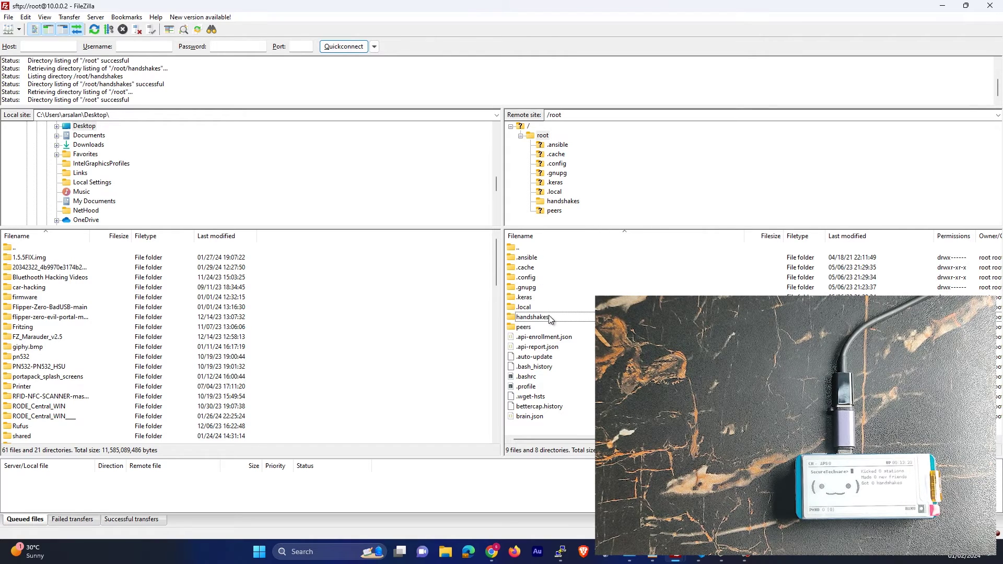
Browse the remote site to the /etc folder.
left_click_drag(552, 115, 564, 115)
double_click(552, 116)
key("Return")
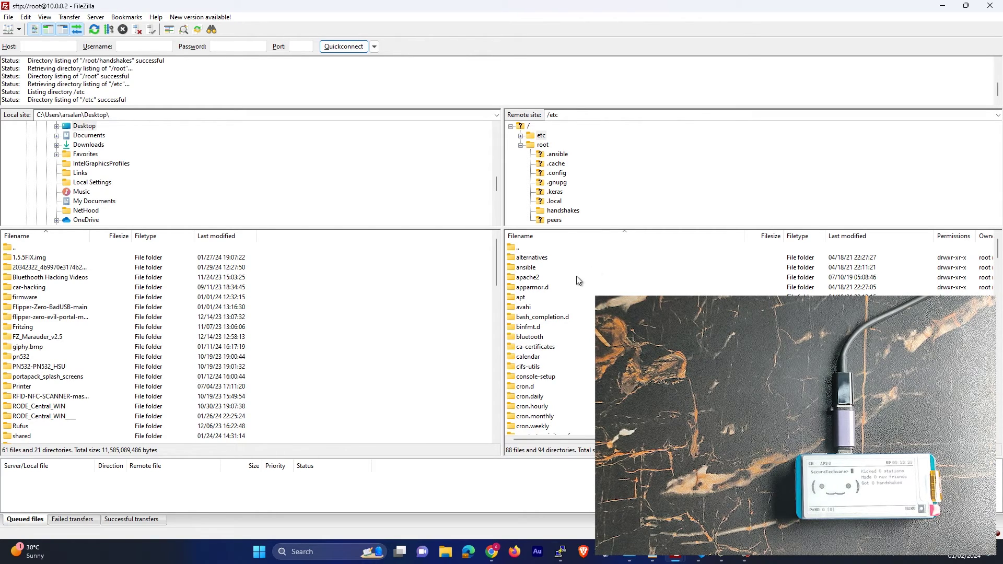
scroll(577, 276, "down", 5)
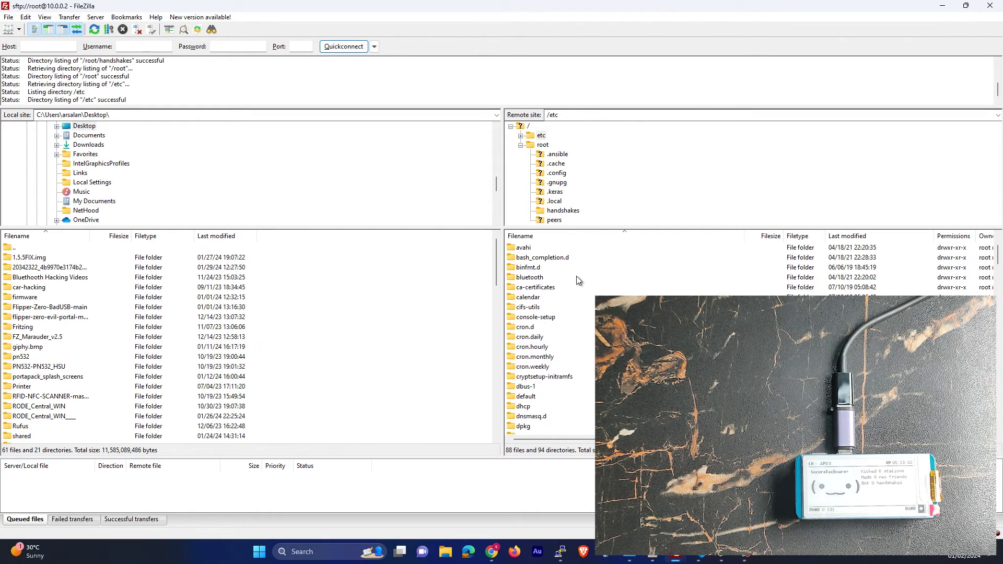
scroll(566, 340, "up", 5)
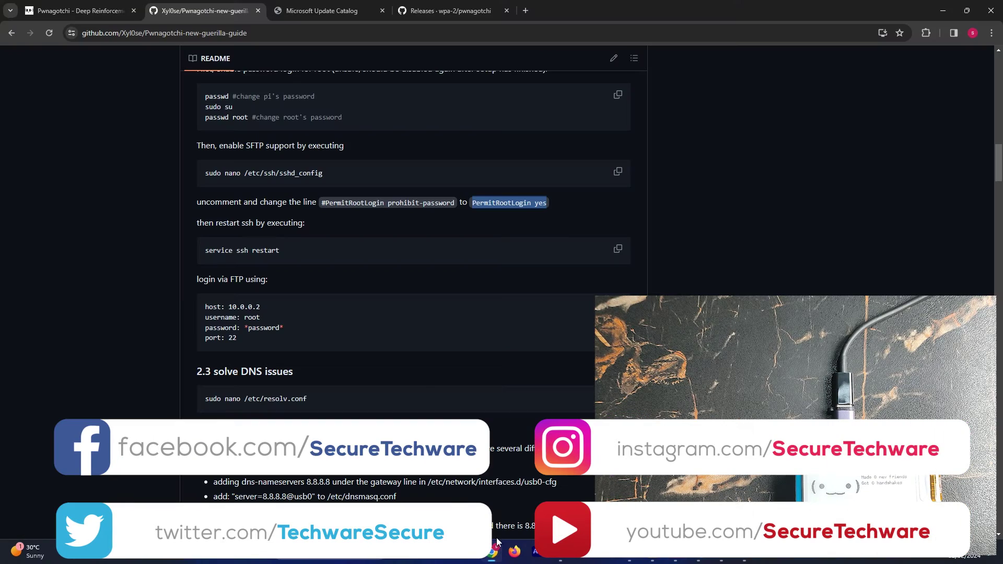
Copy the /etc/pwnagotchi install path from the pwnagotchi.ai Configuration page.
left_click(78, 10)
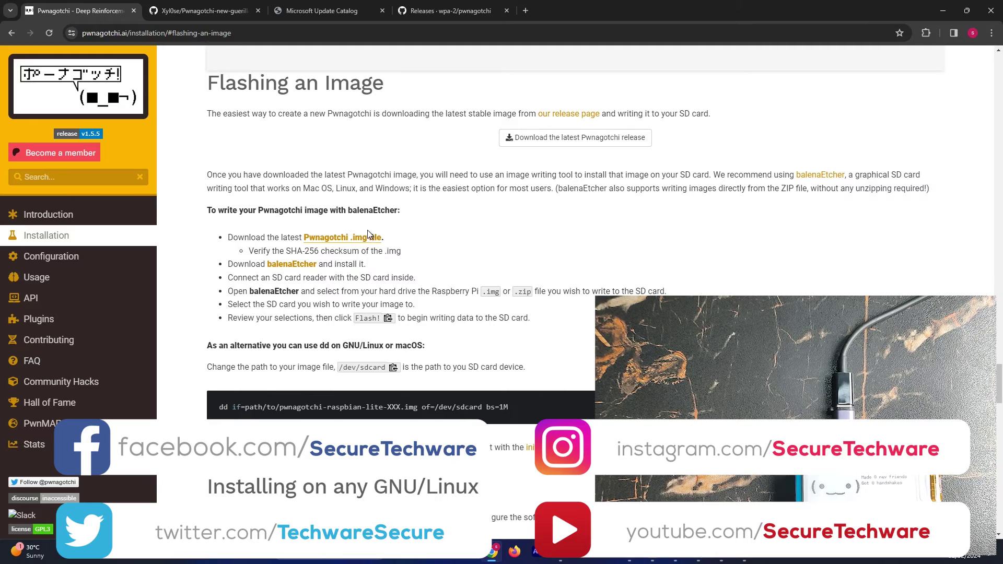
left_click(57, 260)
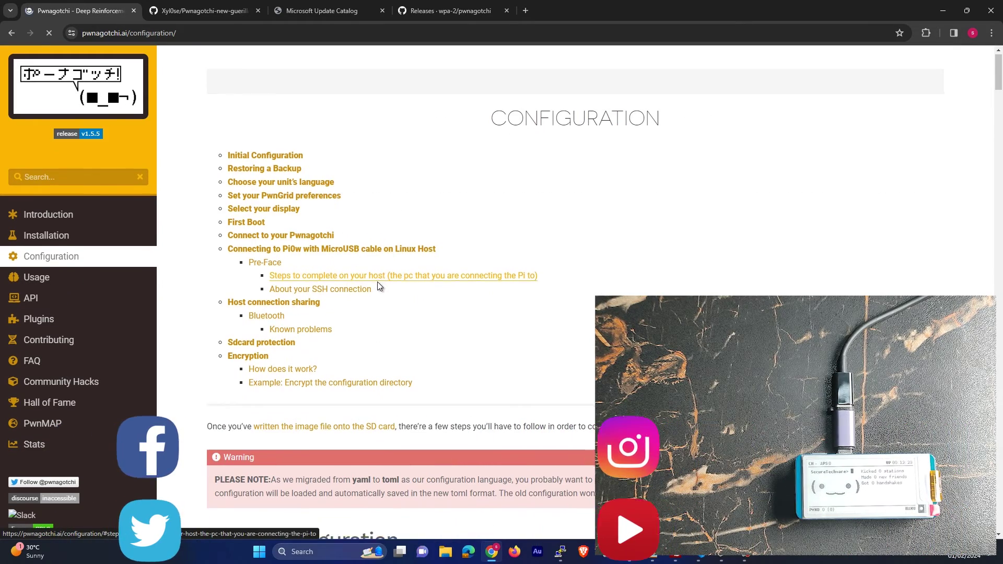
scroll(378, 285, "down", 10)
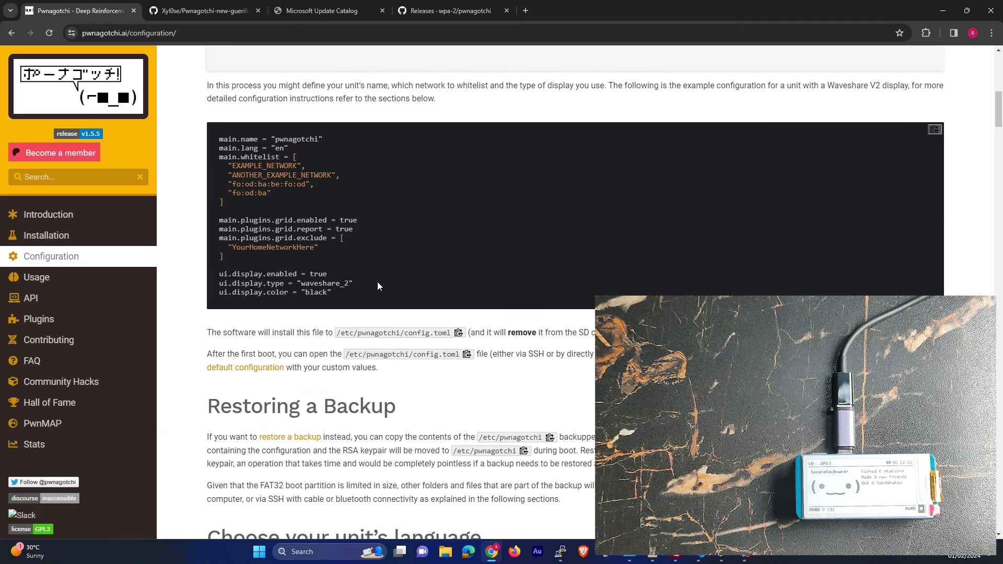
scroll(377, 285, "down", 1)
left_click_drag(337, 281, 406, 284)
key("alt+Tab")
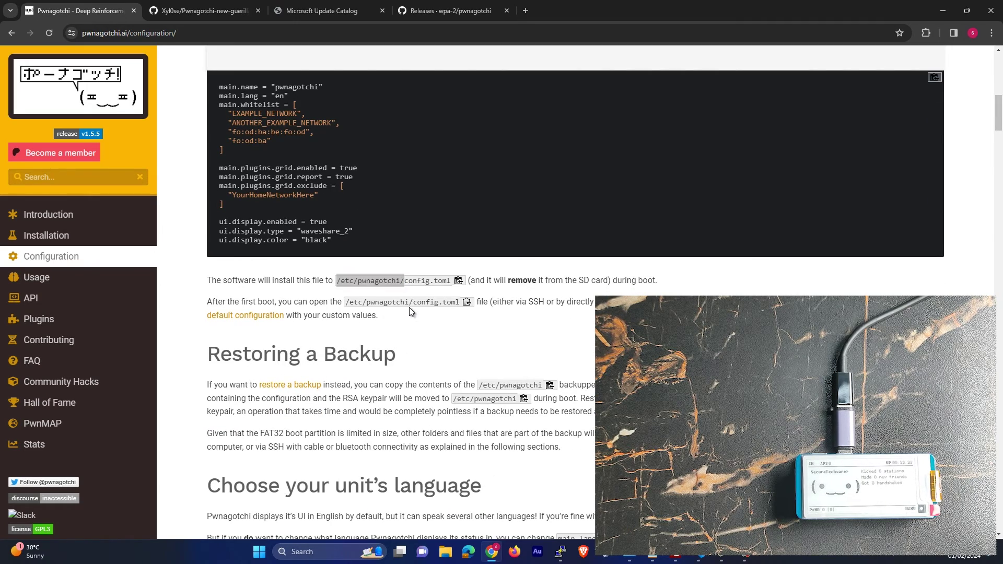
Go to /etc/pwnagotchi on the device and open config.toml with View/Edit.
key("ctrl+v")
key("Return")
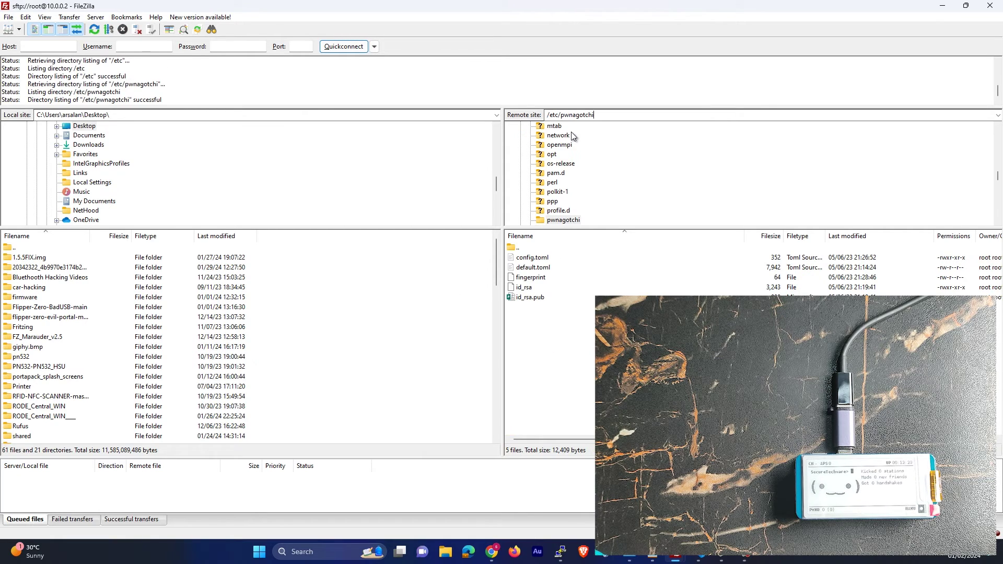
right_click(537, 260)
left_click(567, 289)
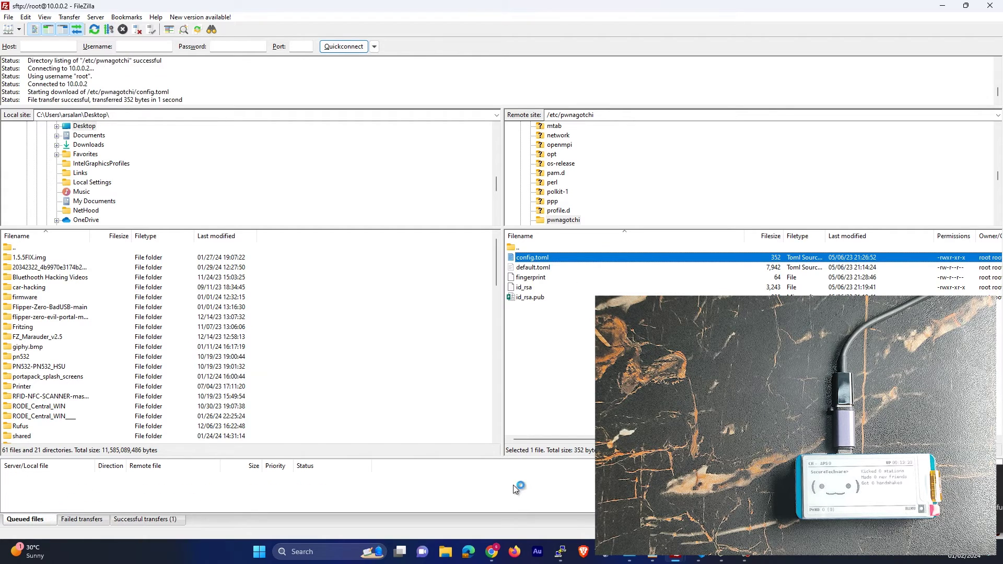
left_click(492, 552)
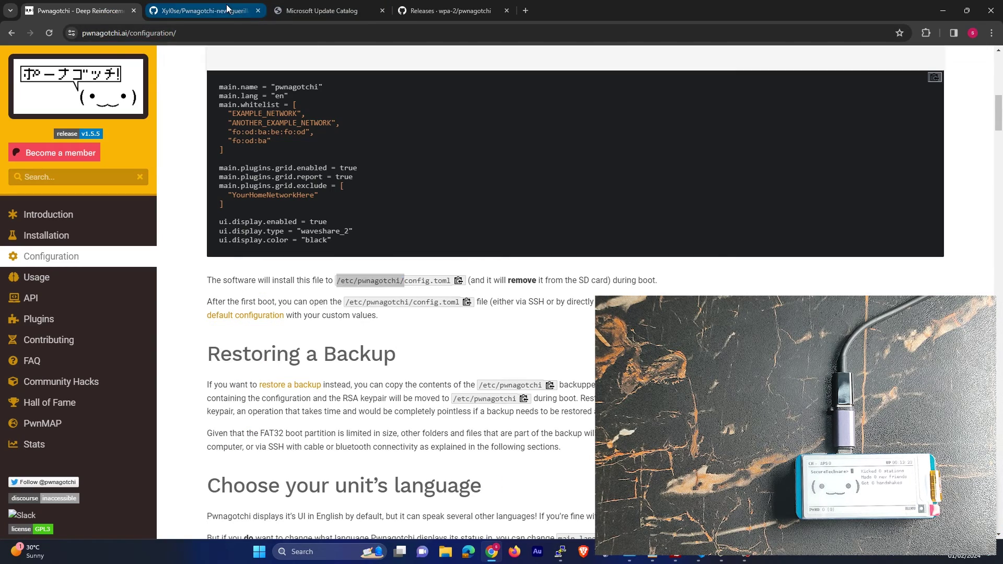
Copy the 1.5.5FIX basic working config from wpa-2/pwnagotchi releases and select all of config.toml.
left_click(204, 11)
left_click(321, 10)
left_click(458, 12)
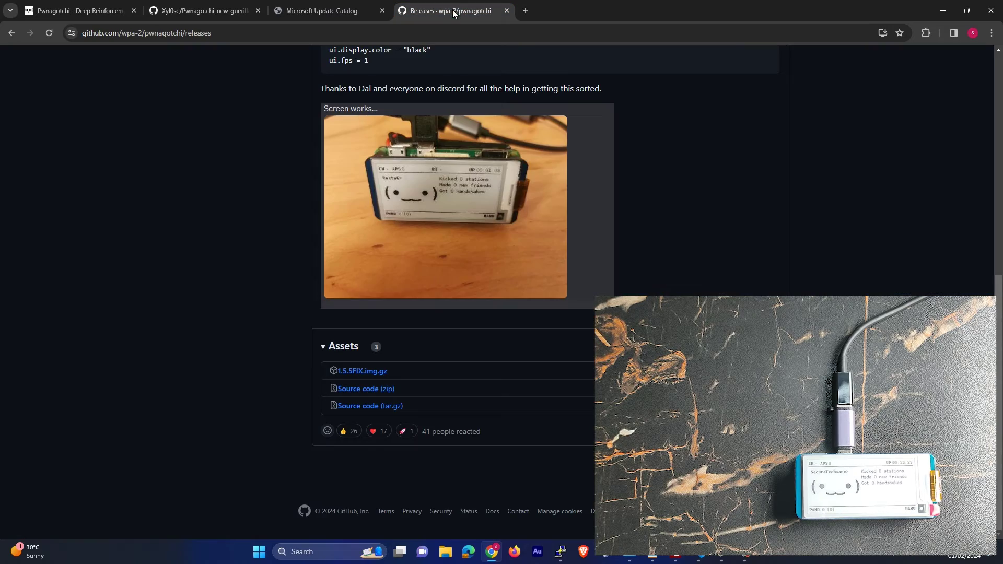
scroll(401, 185, "up", 8)
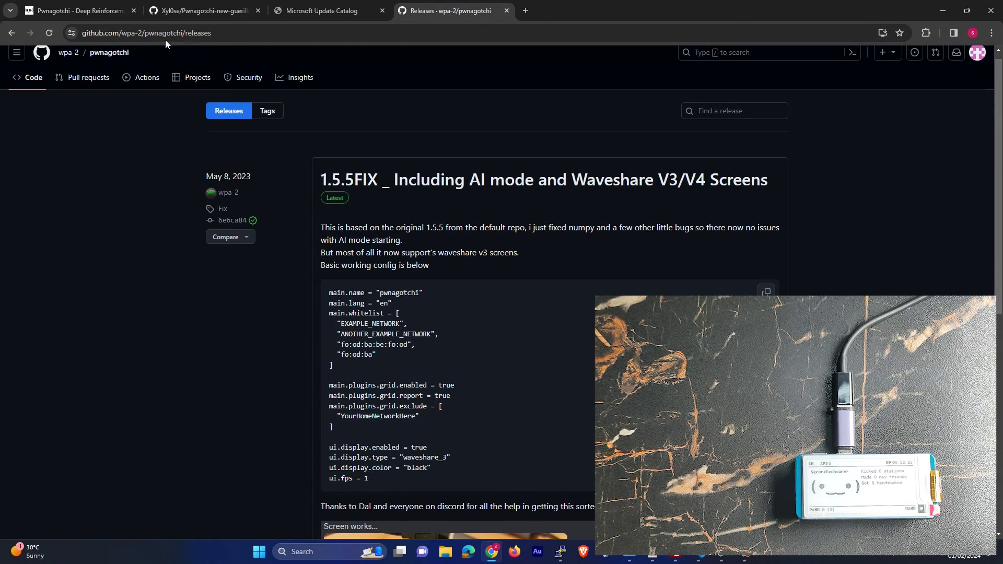
scroll(401, 185, "down", 6)
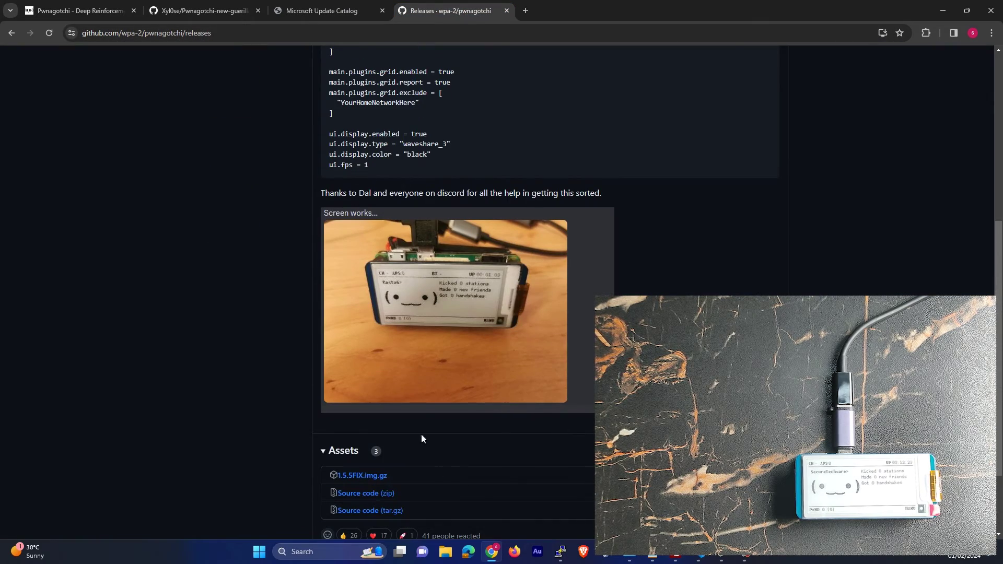
scroll(344, 190, "up", 4)
left_click(765, 188)
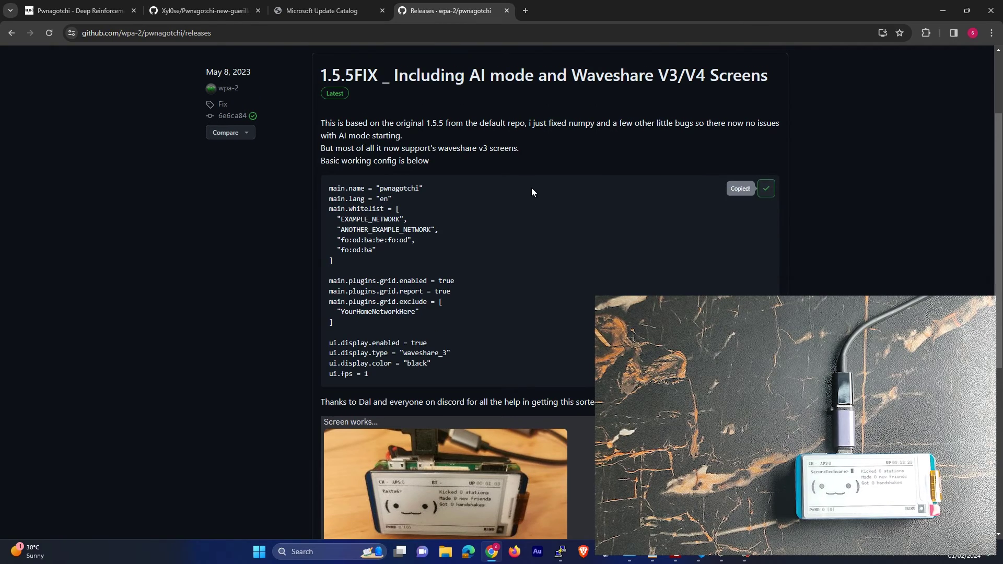
key("alt+Tab")
key("ctrl+a")
Paste in the working config, save, and trim the whitelist to a single Virus entry.
key("ctrl+v")
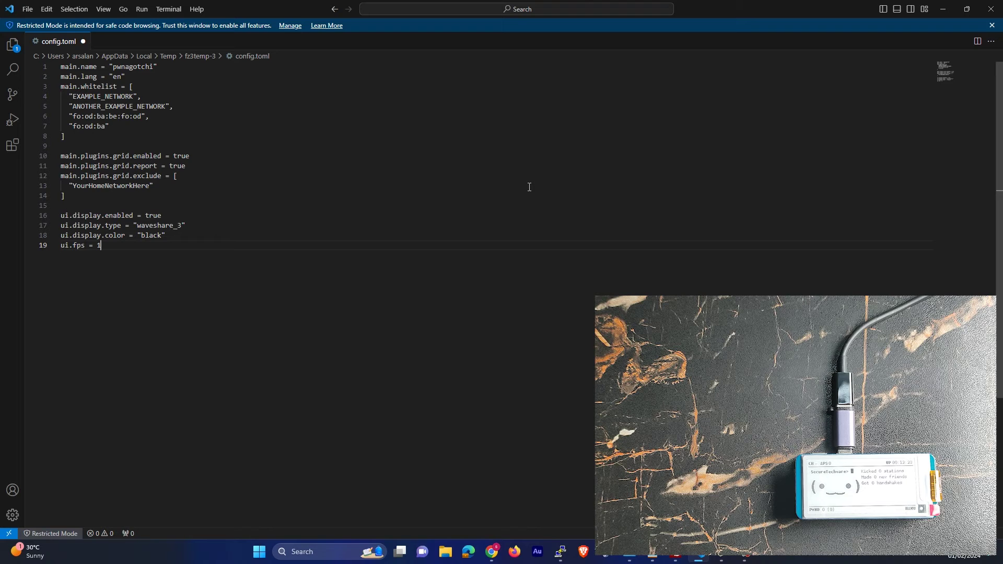
key("ctrl+s")
left_click_drag(65, 137, 68, 106)
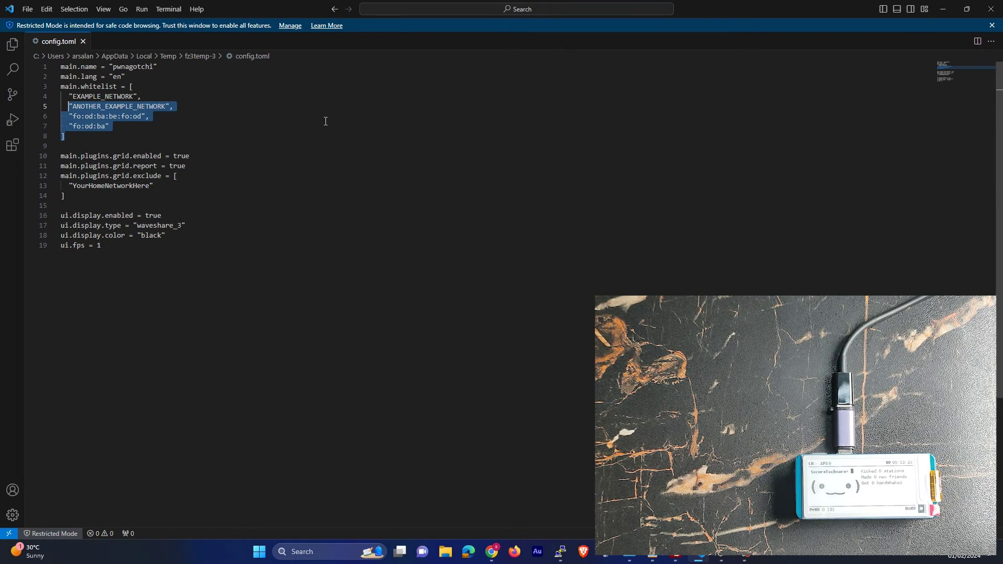
key("Up")
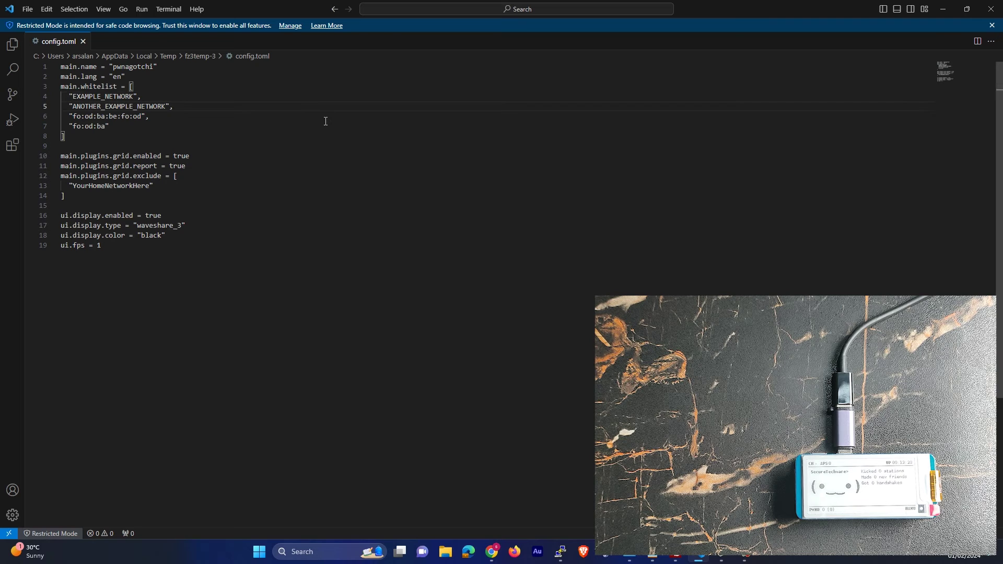
key("shift+Down")
key("shift+Down")
key("shift+End")
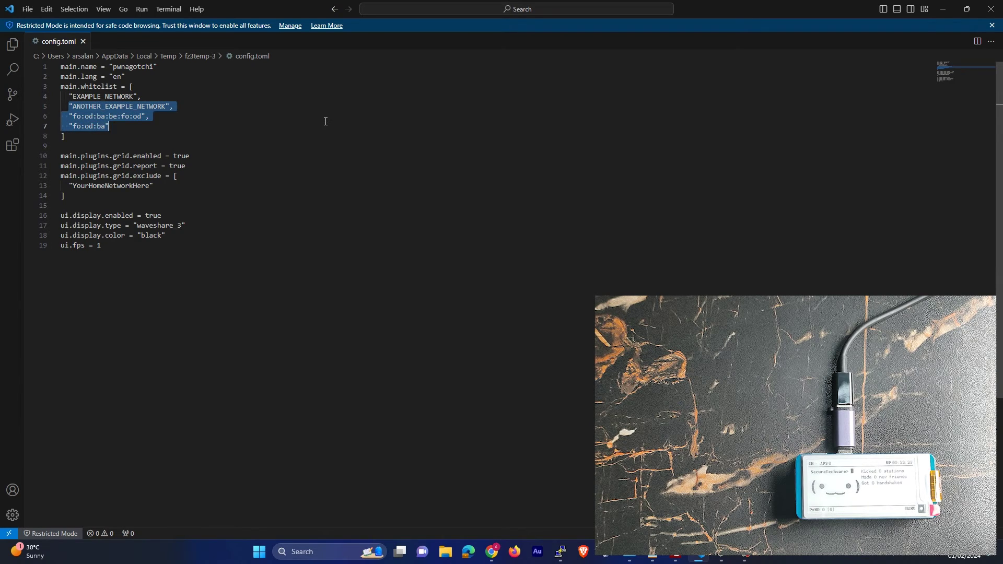
key("BackSpace")
key("BackSpace")
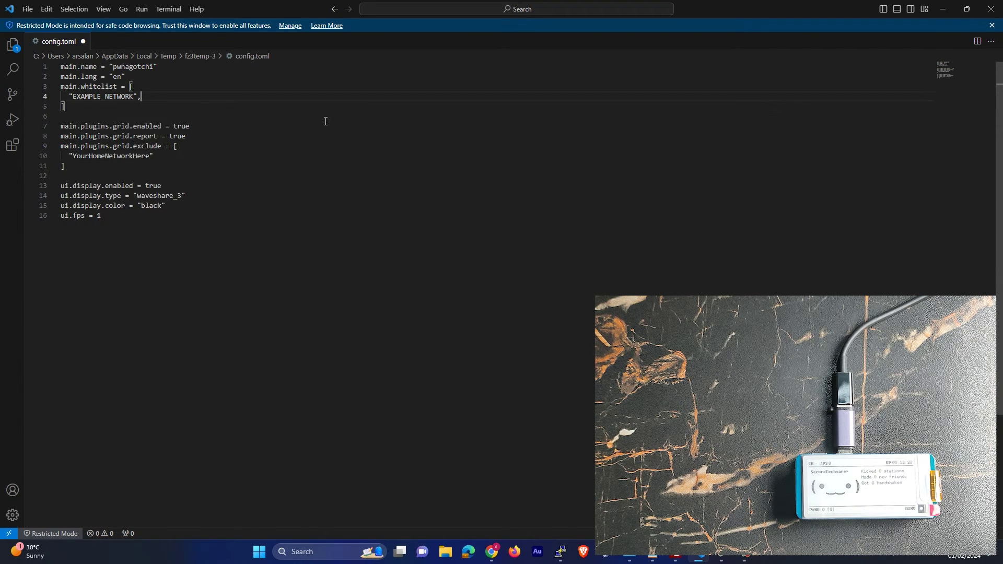
key("ctrl+shift+Left")
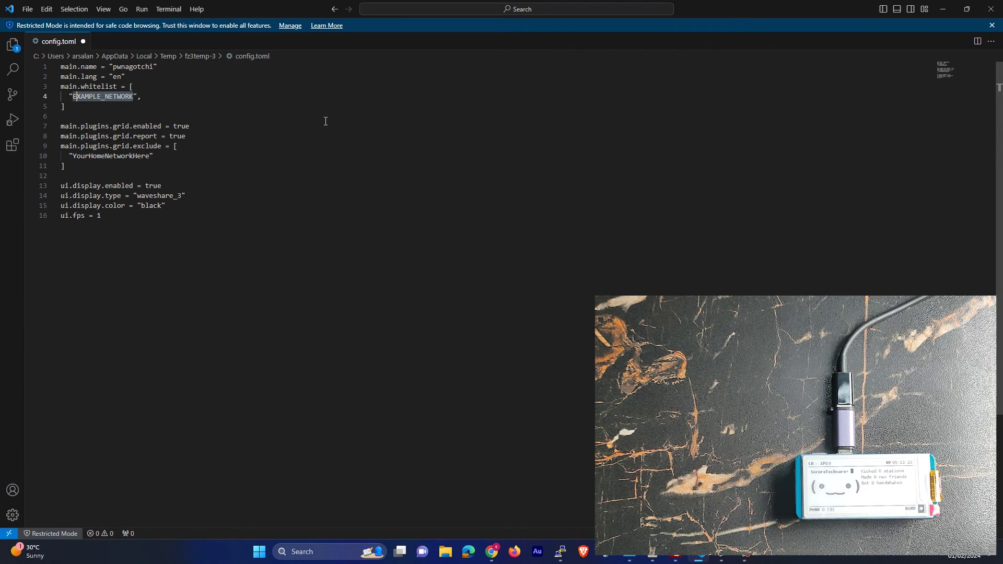
type("Viurs")
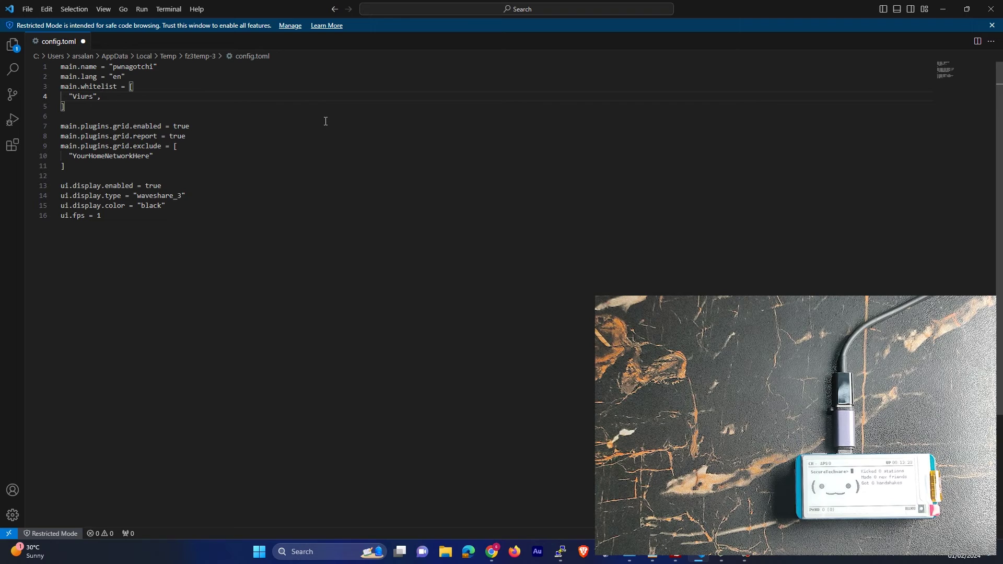
key("Return")
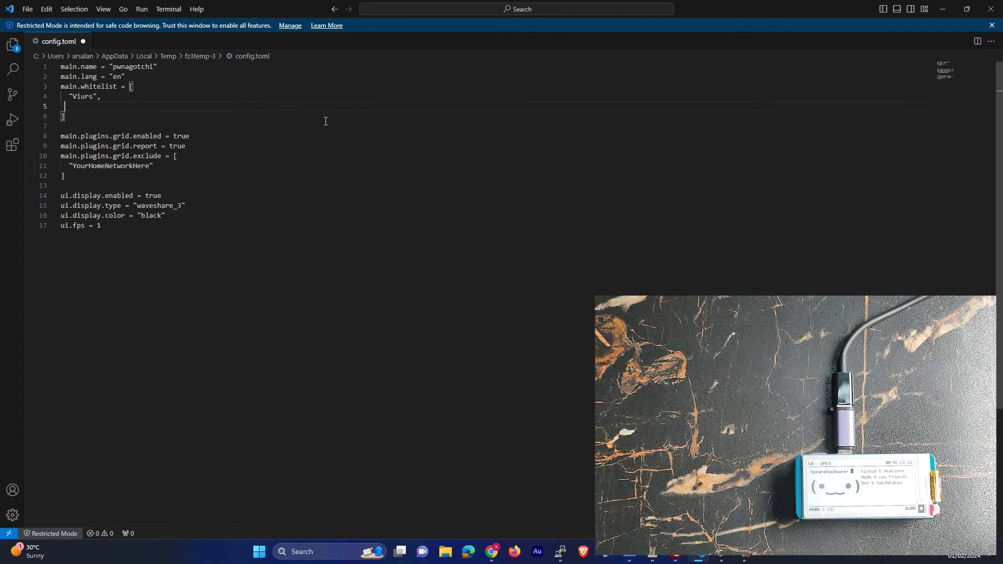
key("BackSpace")
key("BackSpace")
key("BackSpace")
key("BackSpace")
key("shift+Left")
key("shift+Left")
key("shift+Left")
key("shift+Left")
key("shift+Left")
key("shift+Left")
key("shift+Left")
key("shift+Left")
Replace the YourHomeNetworkHere grid exclude entry with Virus and save.
left_click(154, 170)
key("shift+Left")
key("shift+Left")
key("shift+Left")
key("shift+Left")
key("shift+Left")
key("shift+Left")
key("shift+Left")
key("shift+Left")
key("shift+Left")
key("shift+Left")
key("shift+Left")
key("shift+Left")
key("shift+Left")
key("shift+Left")
key("shift+Left")
key("shift+Left")
key("shift+Left")
key("shift+Left")
key("shift+Left")
key("shift+Left")
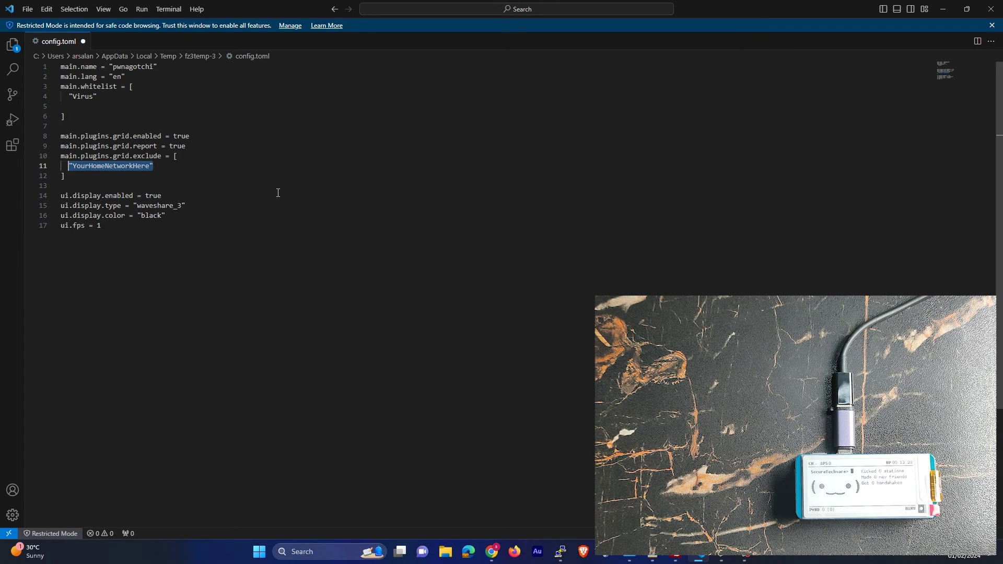
key("ctrl+v")
key("ctrl+s")
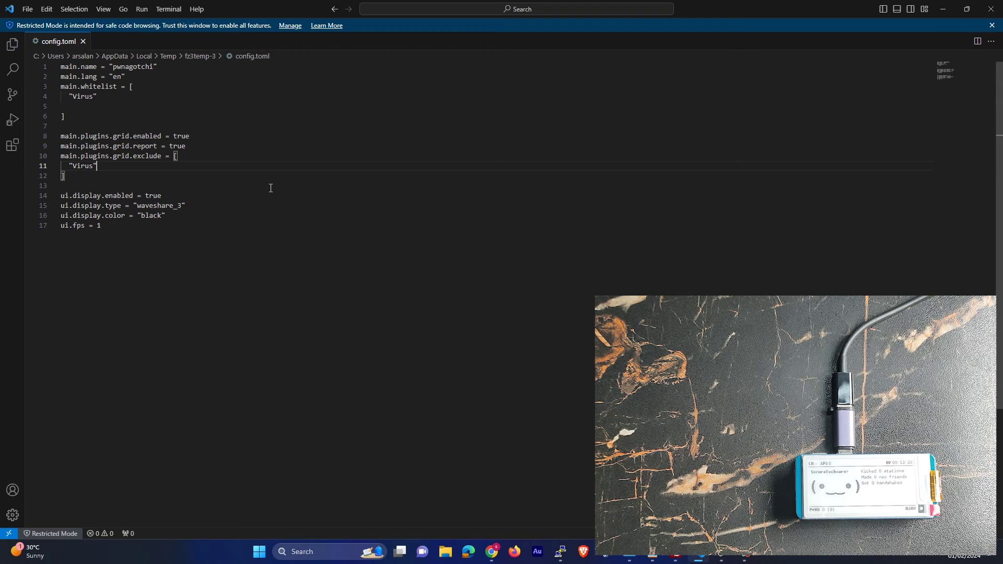
Change the unit name from pwnagotchi to SecureTechware and close config.toml.
double_click(134, 67)
type("SecureT")
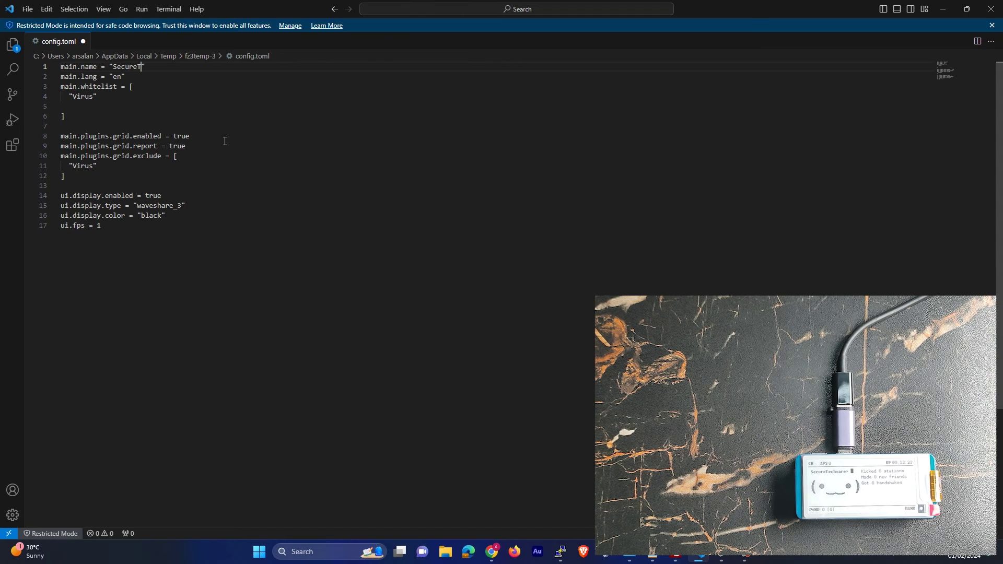
type("echware")
left_click(82, 42)
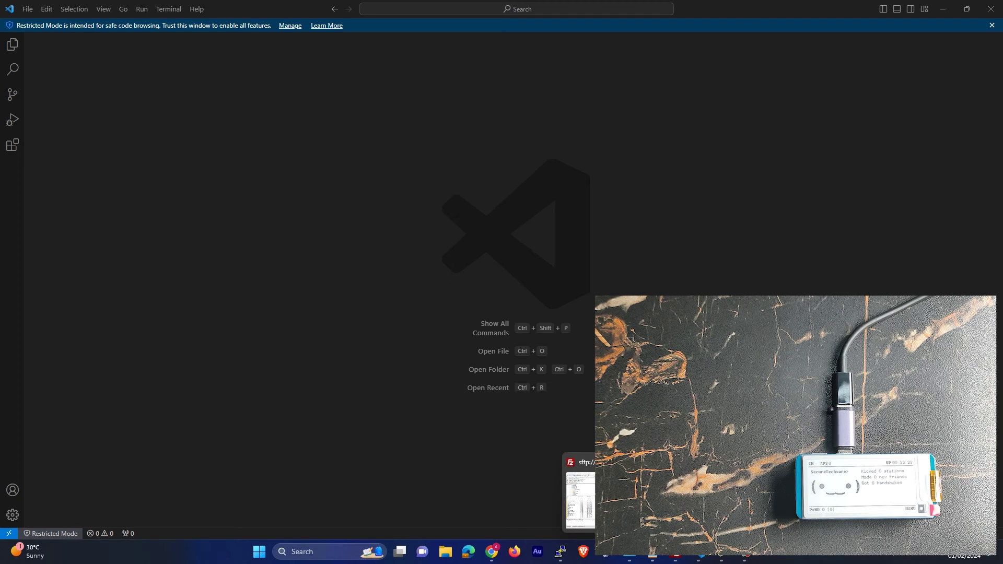
Upload the changed config.toml to /etc/pwnagotchi, then reboot the device from PuTTY.
left_click(561, 552)
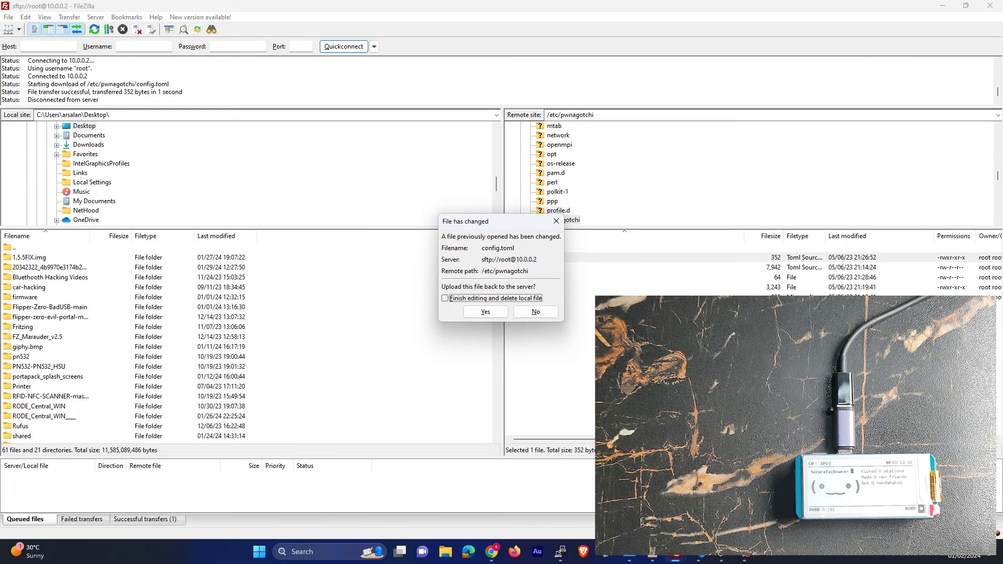
left_click(489, 315)
mouse_move(561, 550)
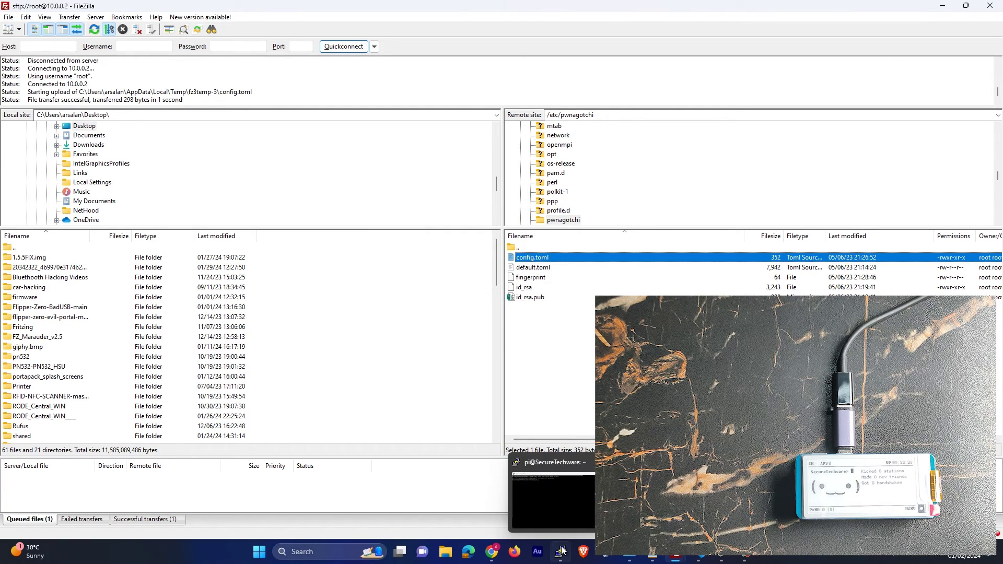
left_click(583, 518)
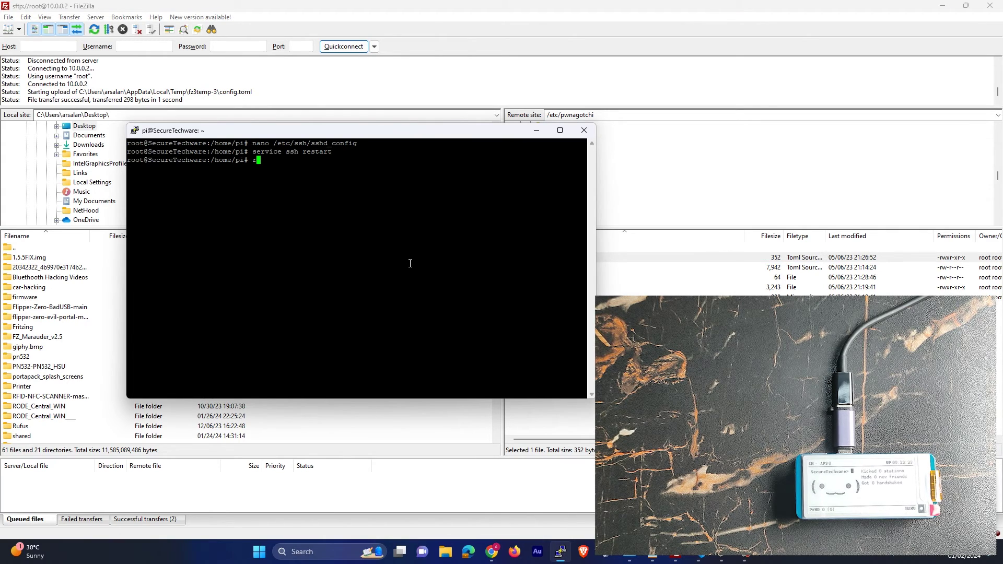
type("reboot")
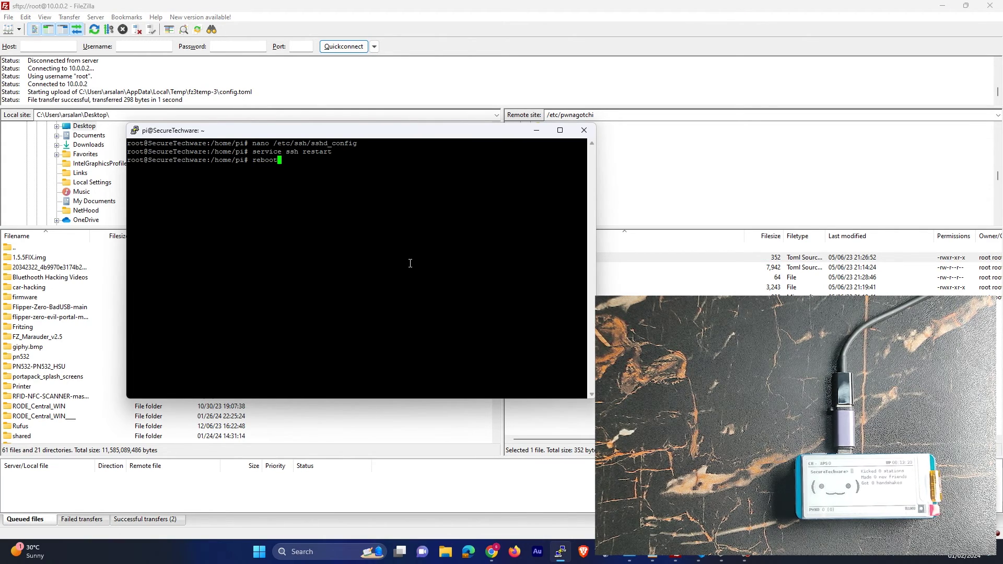
key("Return")
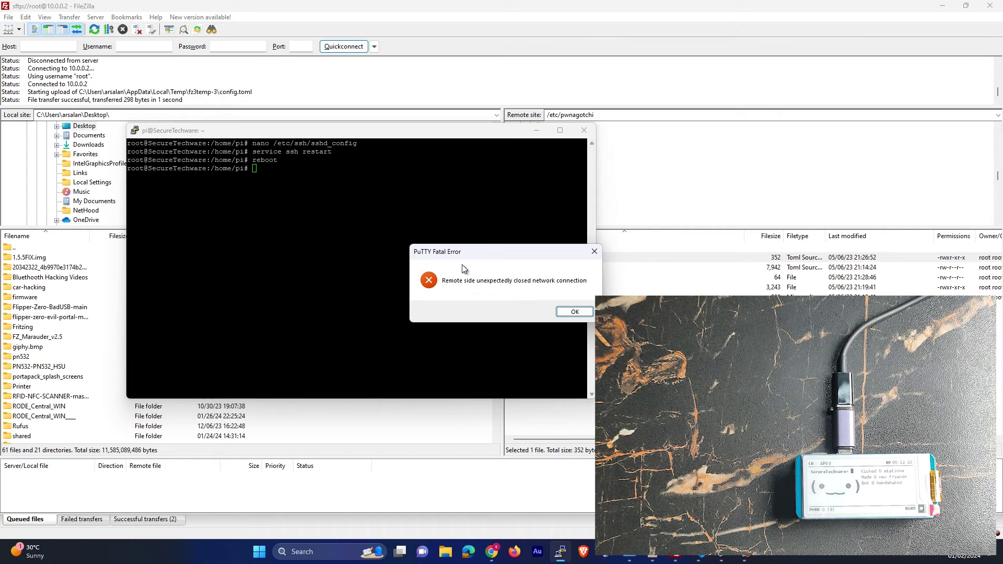
Dismiss PuTTY's Fatal Error dialog about the lost connection.
left_click(574, 312)
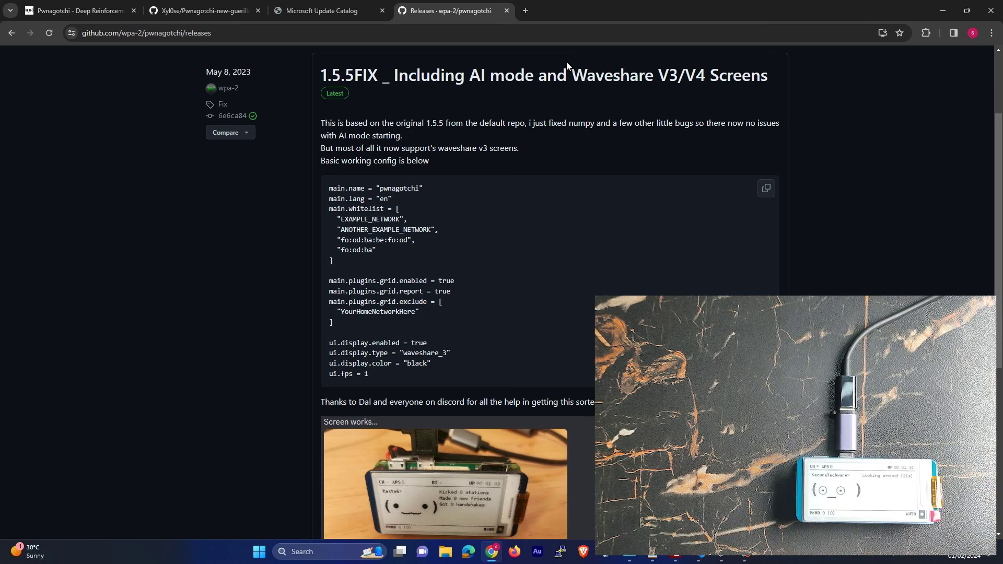
Load 10.0.0.2:8080 in a new tab and view its Inbox and Plugins pages.
left_click(525, 11)
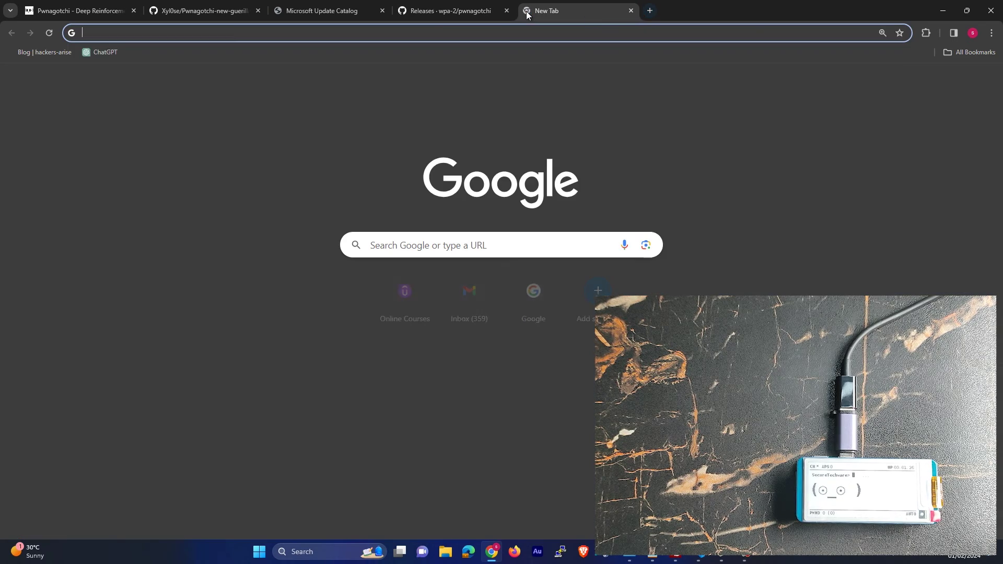
type("10.0.0.2:8080")
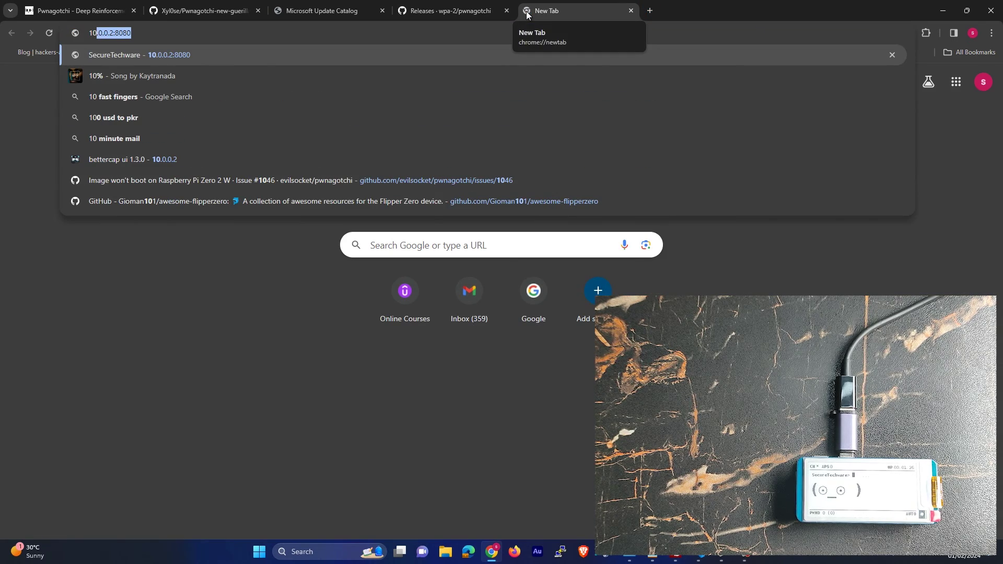
key("Right")
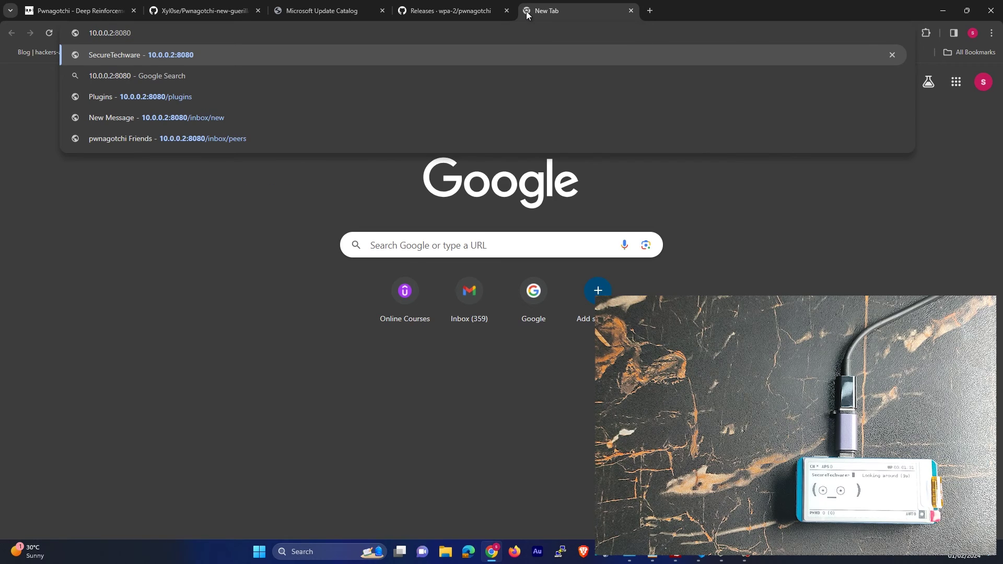
key("Return")
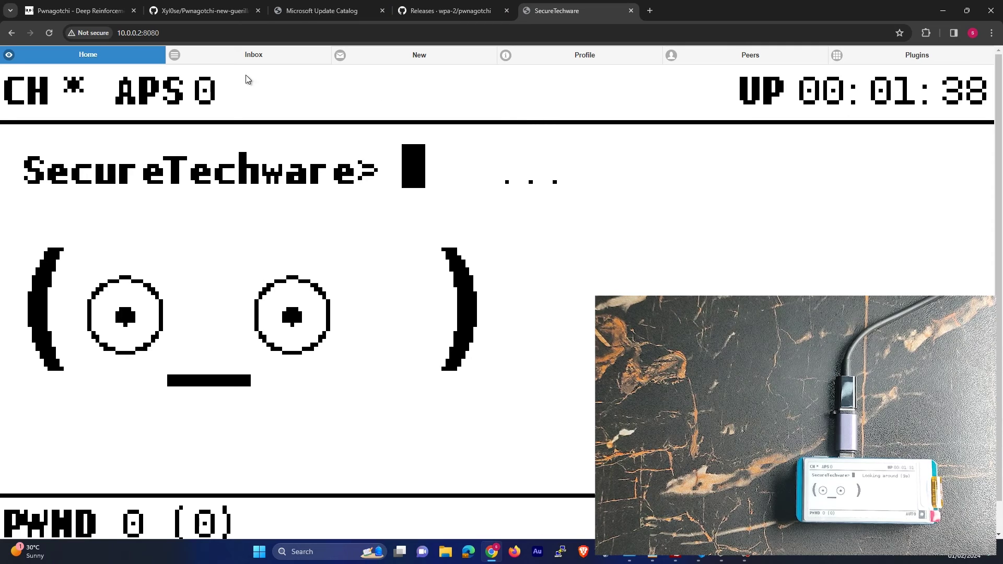
left_click(313, 61)
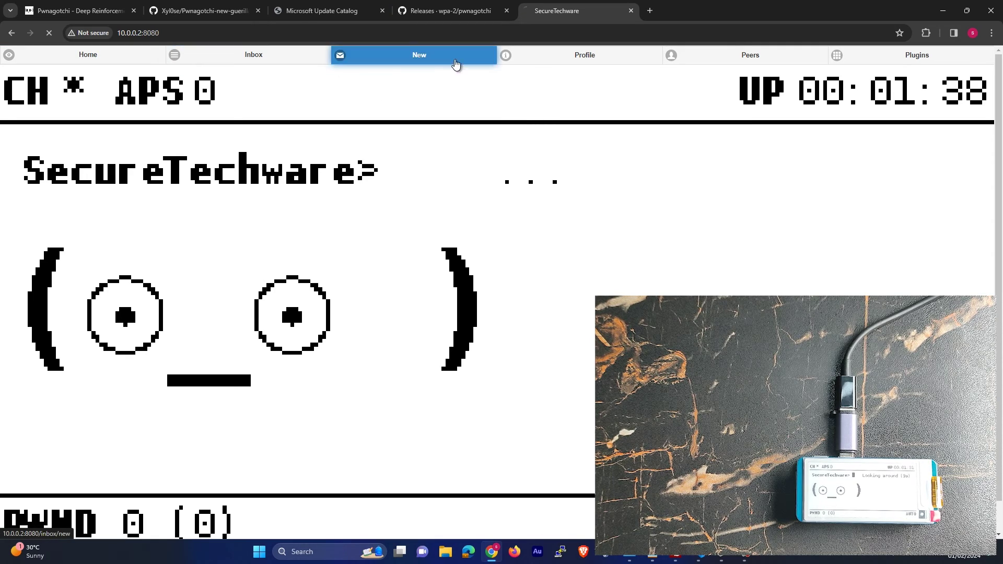
left_click(922, 62)
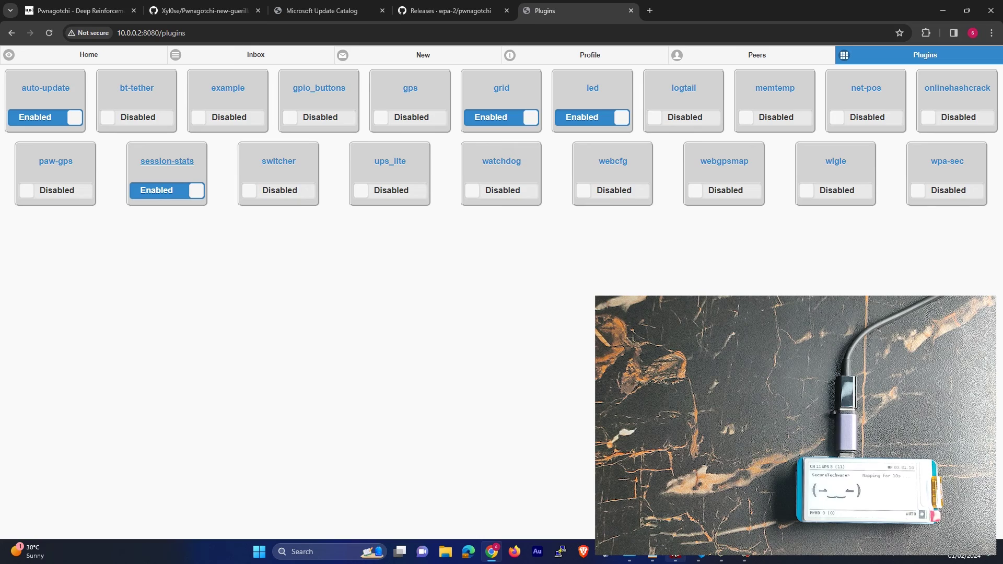
key("alt+Tab")
Reopen config.toml from the device and select the docs' example ui.web username and password lines.
right_click(538, 258)
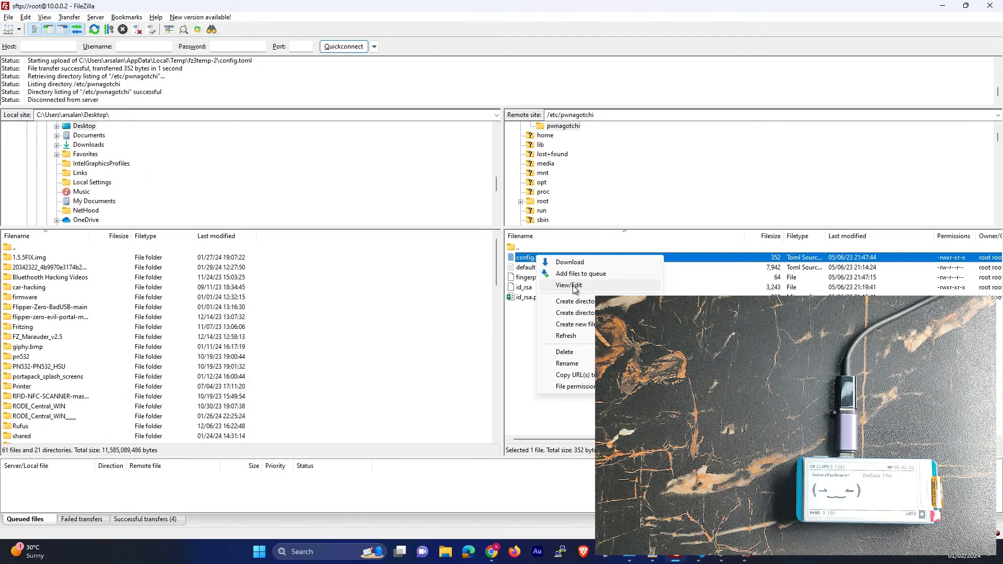
left_click(575, 289)
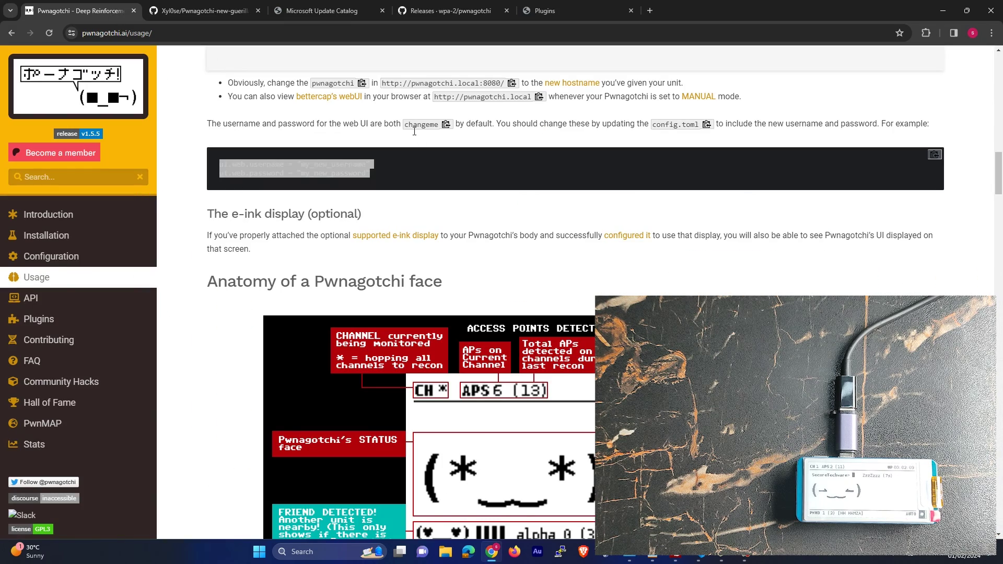
left_click(406, 157)
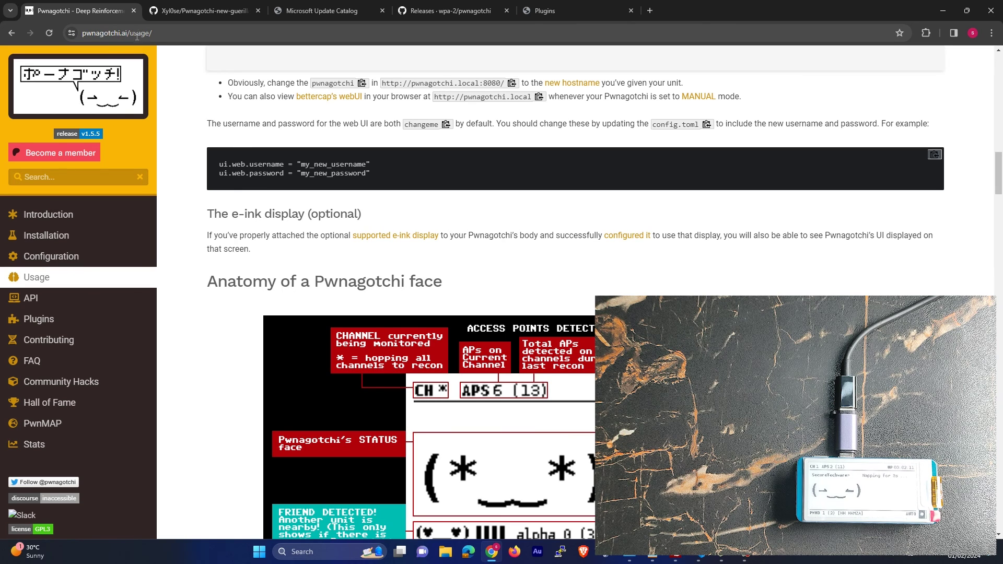
scroll(227, 242, "up", 5)
scroll(227, 242, "down", 3)
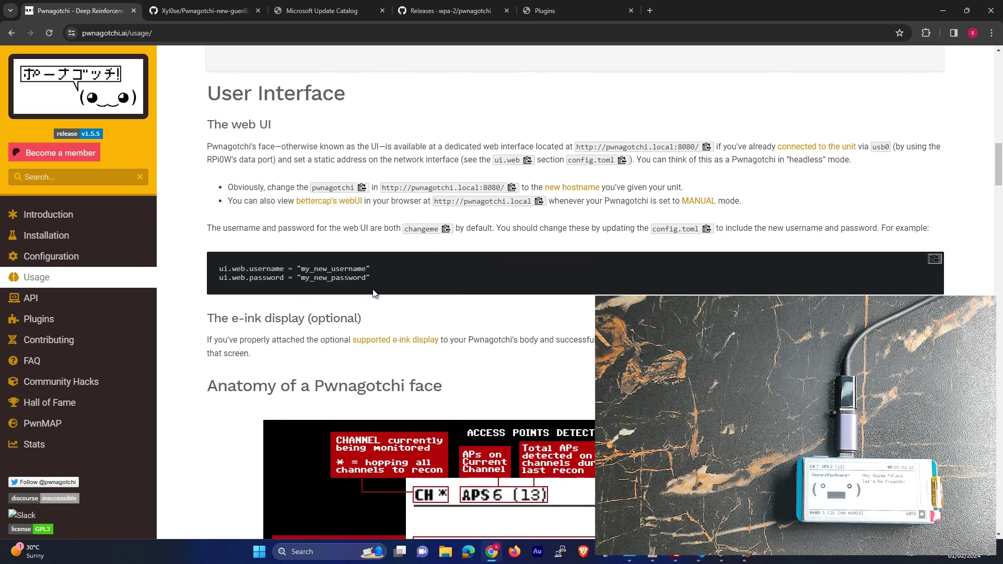
left_click_drag(374, 273, 228, 259)
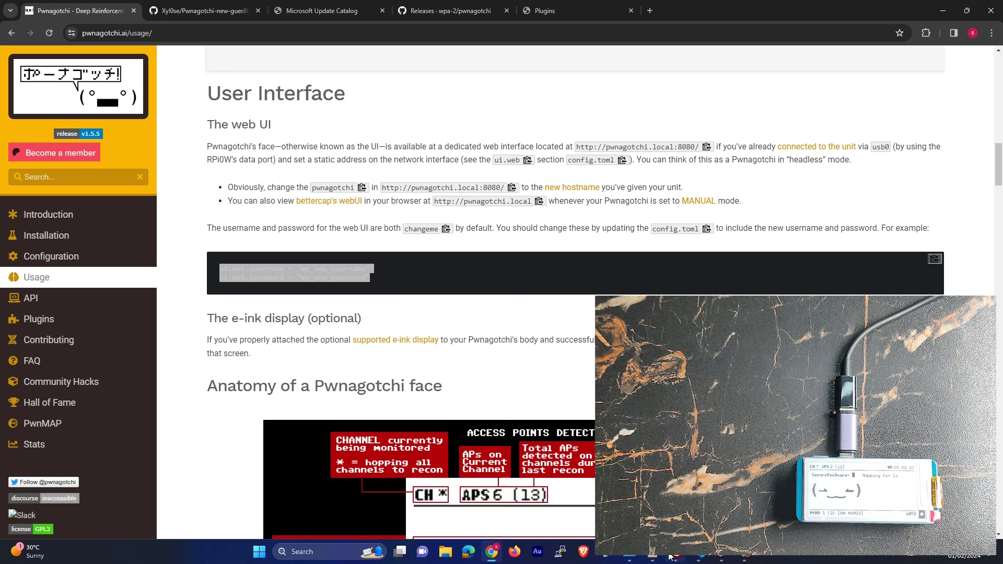
left_click(697, 557)
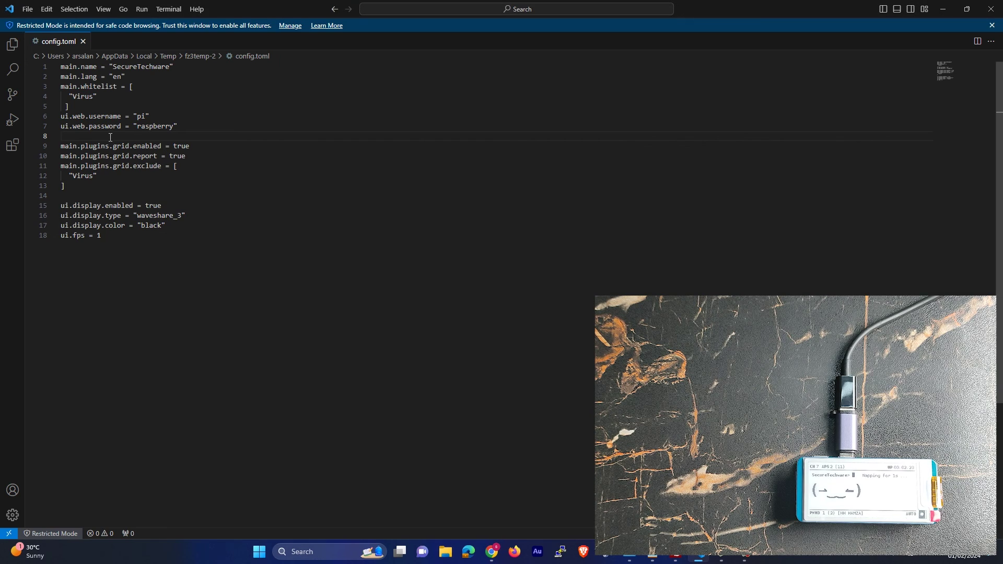
Review the new web UI username and password lines 6–7 in config.toml, then minimize Visual Studio Code.
left_click_drag(180, 127, 59, 119)
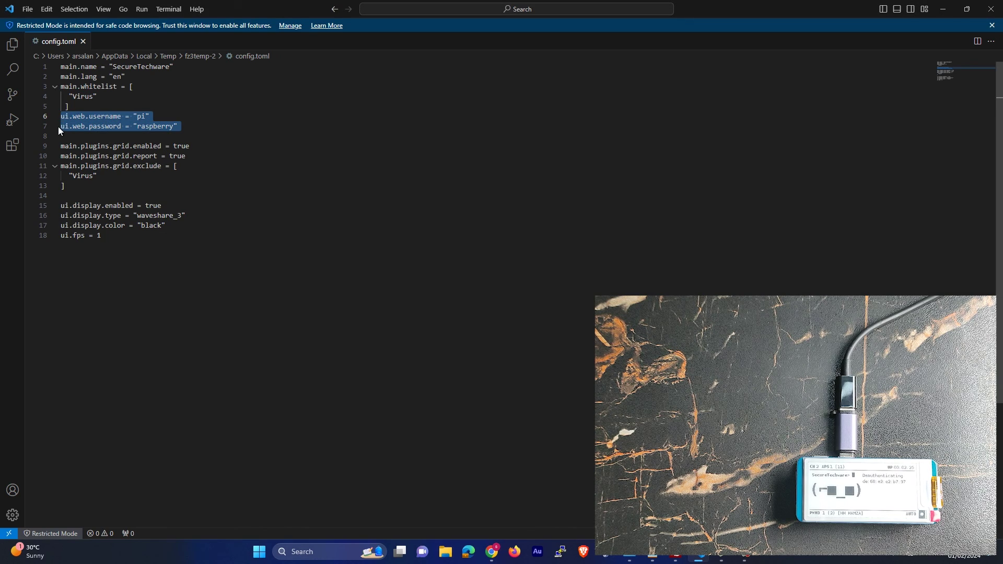
left_click(142, 116)
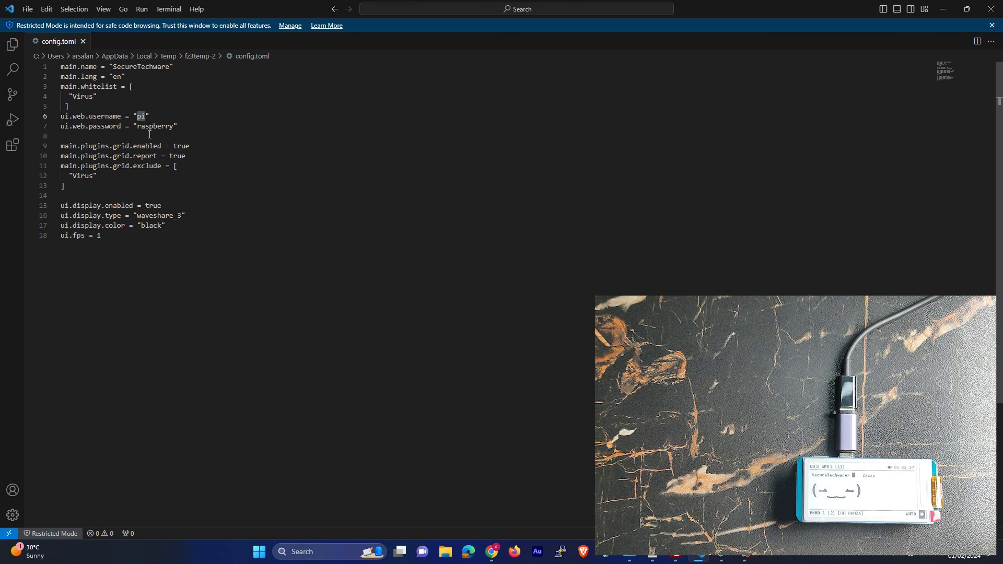
double_click(155, 127)
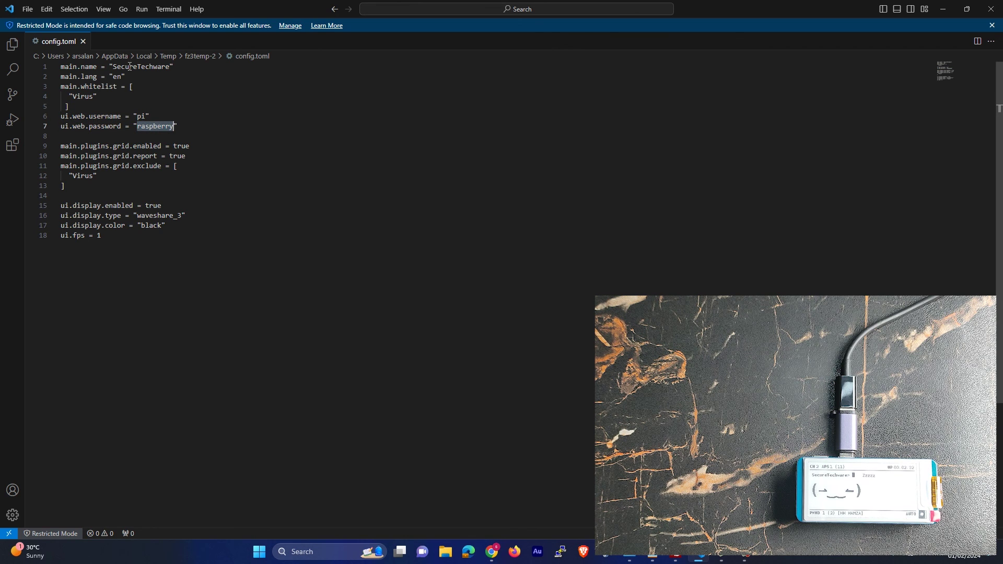
left_click(946, 11)
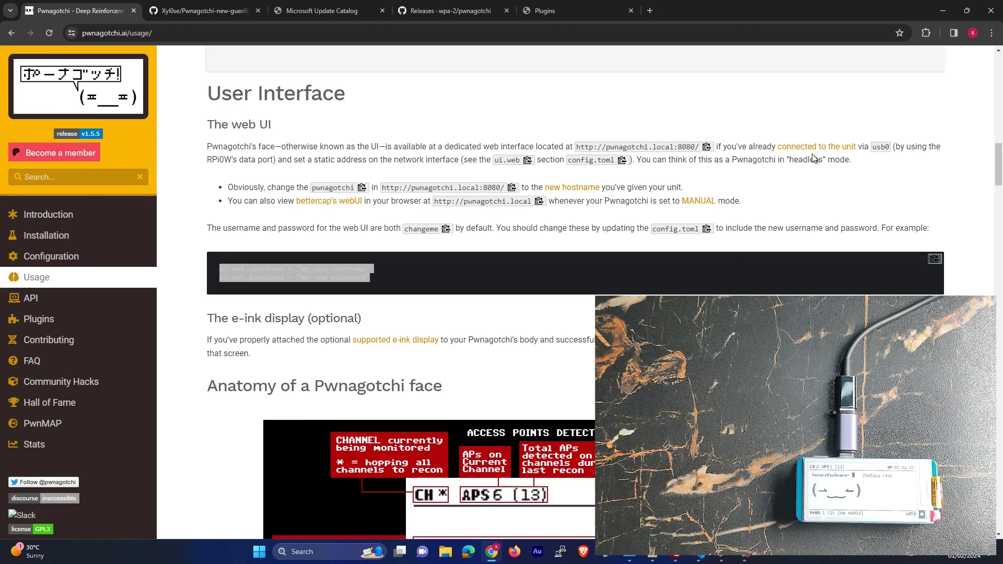
Go back to the Pwnagotchi Plugins page at 10.0.0.2:8080/plugins in Chrome and select its address.
left_click(676, 558)
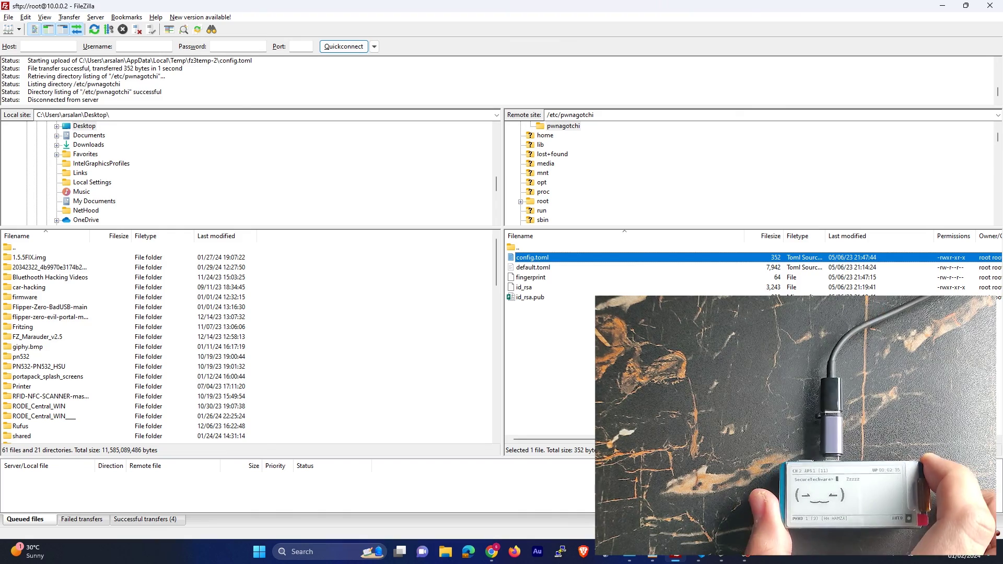
left_click(499, 551)
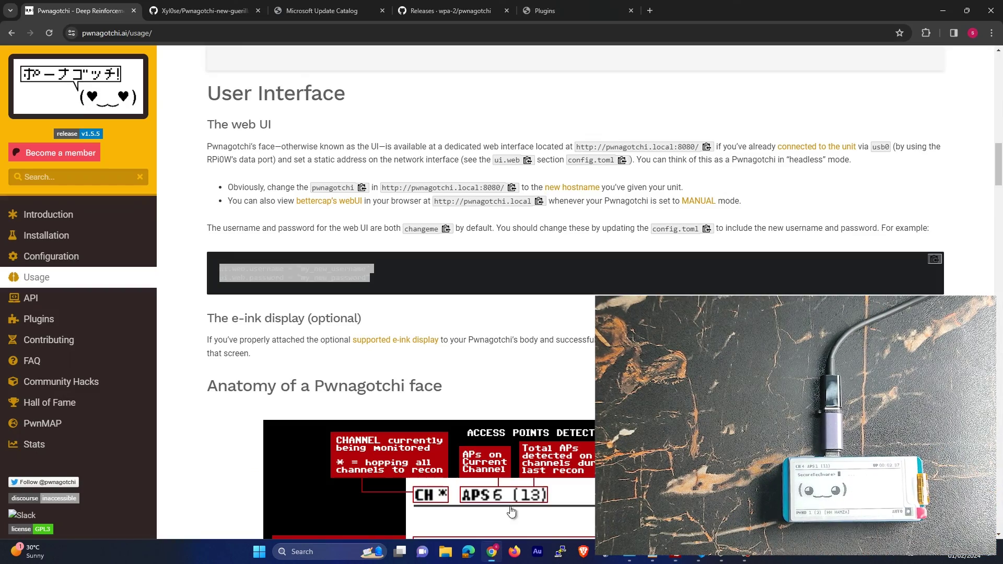
left_click(595, 9)
left_click(576, 34)
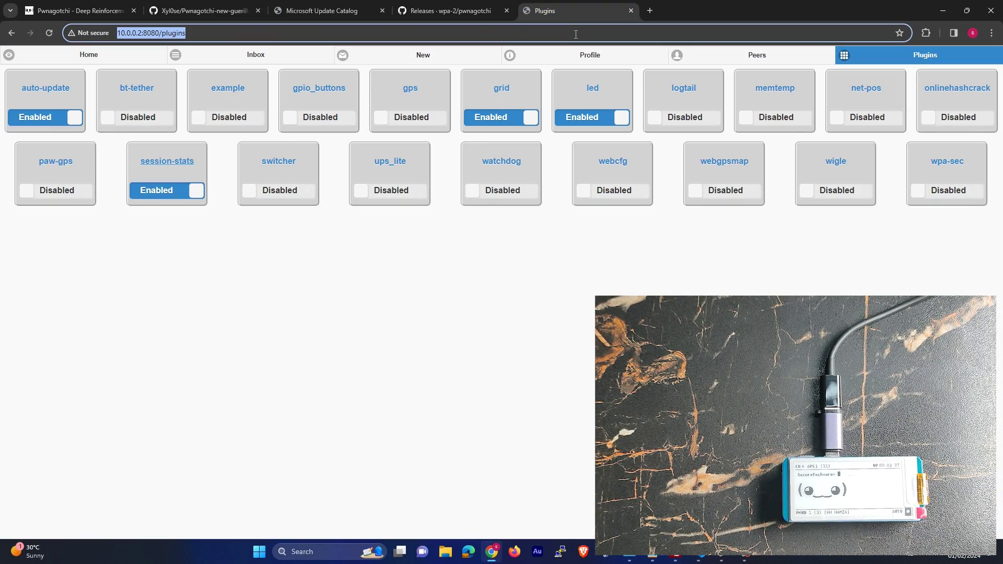
left_click(575, 34)
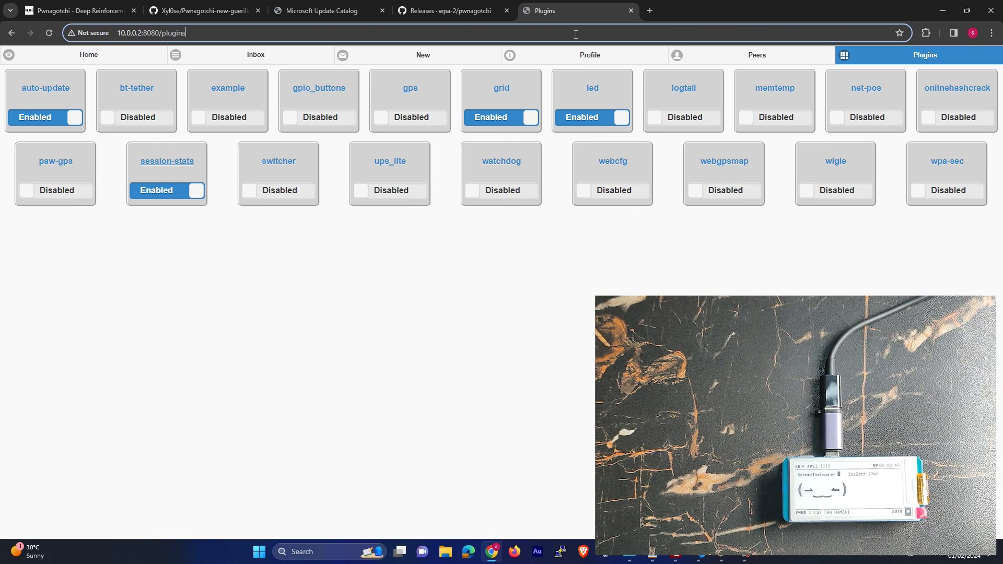